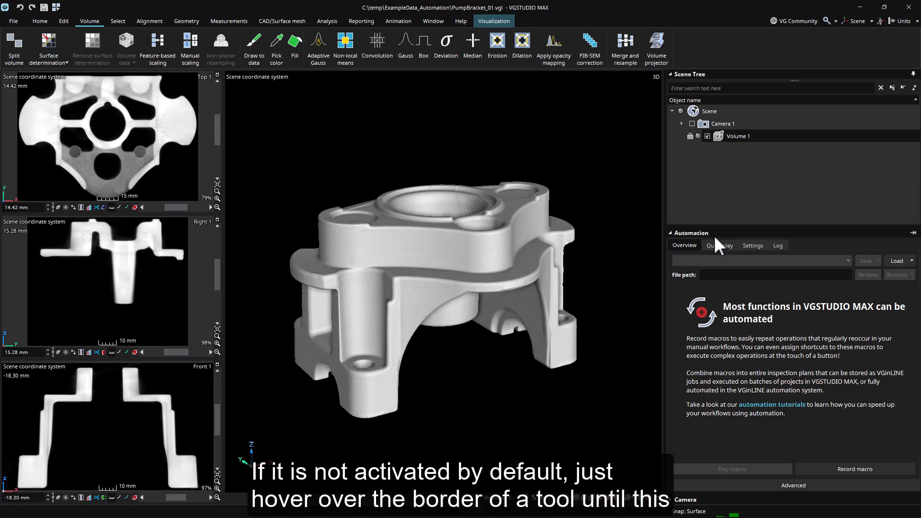
right_click(774, 227)
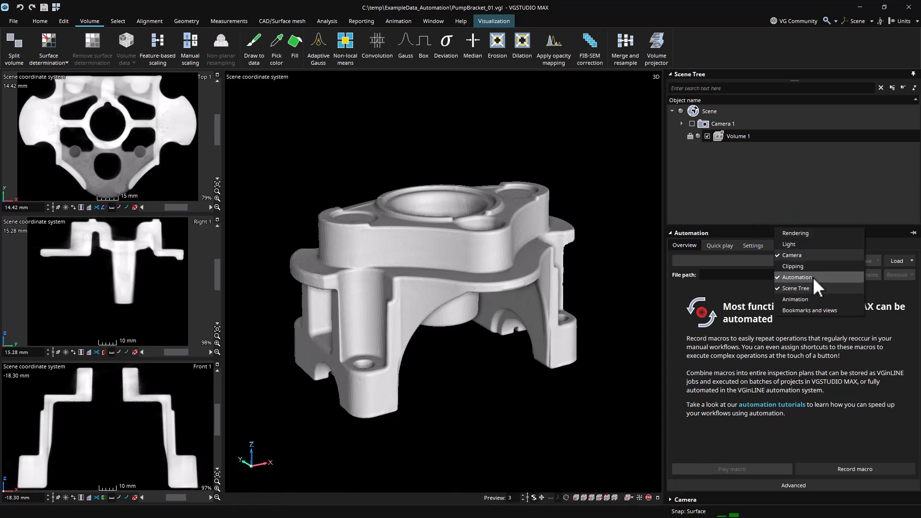
click(910, 458)
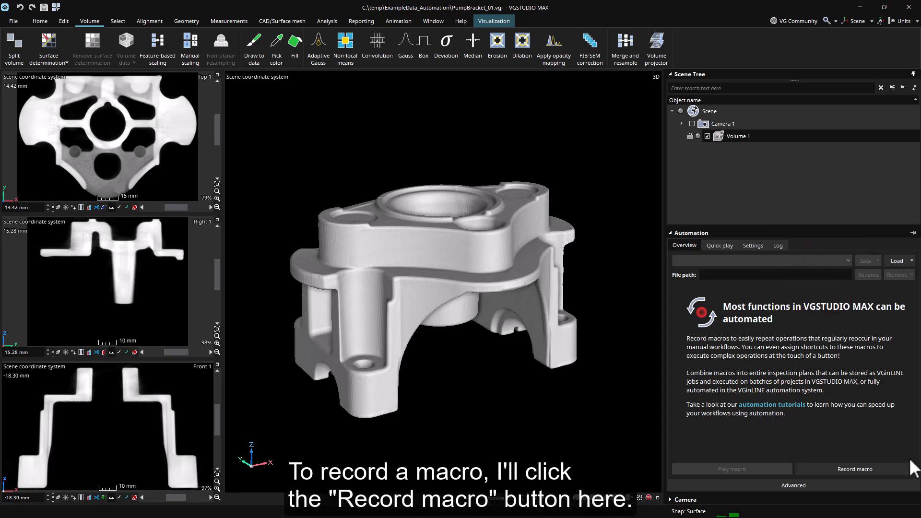
Step: Record a macro of an Advanced (classic) surface determination of Volume 1 with the material definition set to Automatic
click(886, 470)
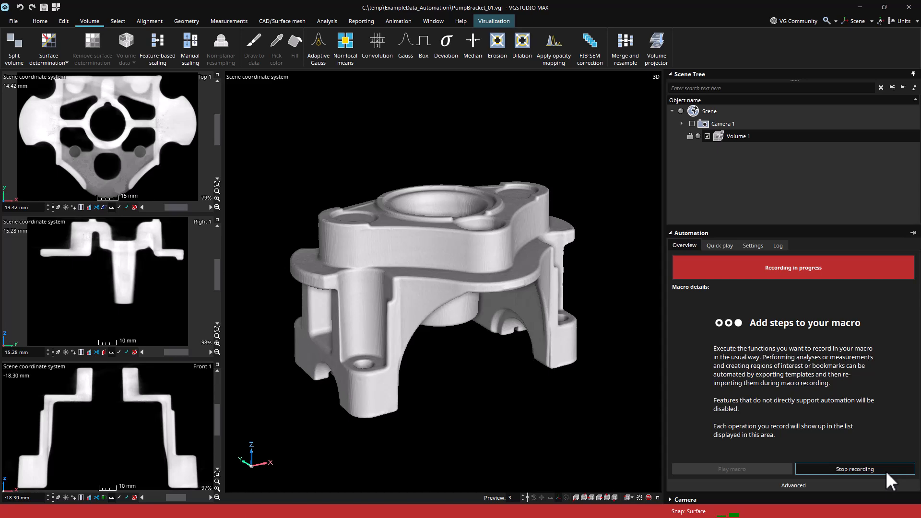
click(736, 139)
click(65, 62)
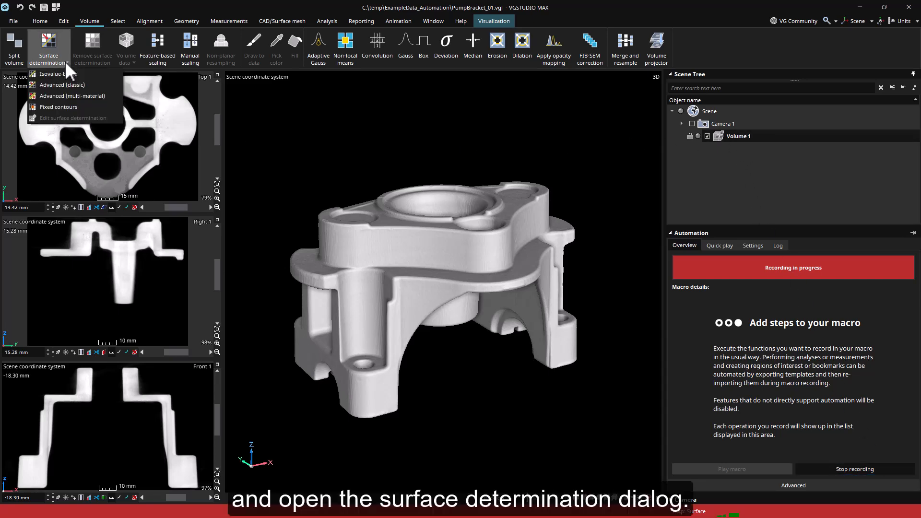
click(66, 90)
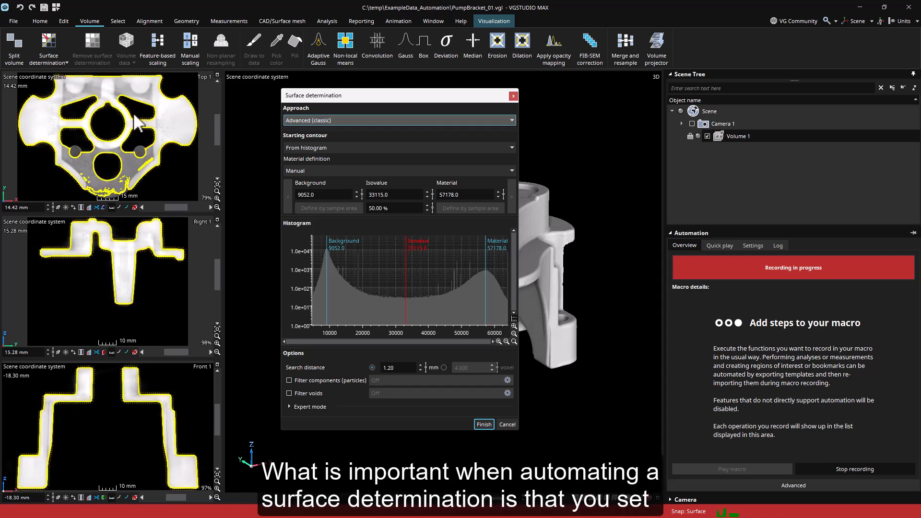
click(318, 173)
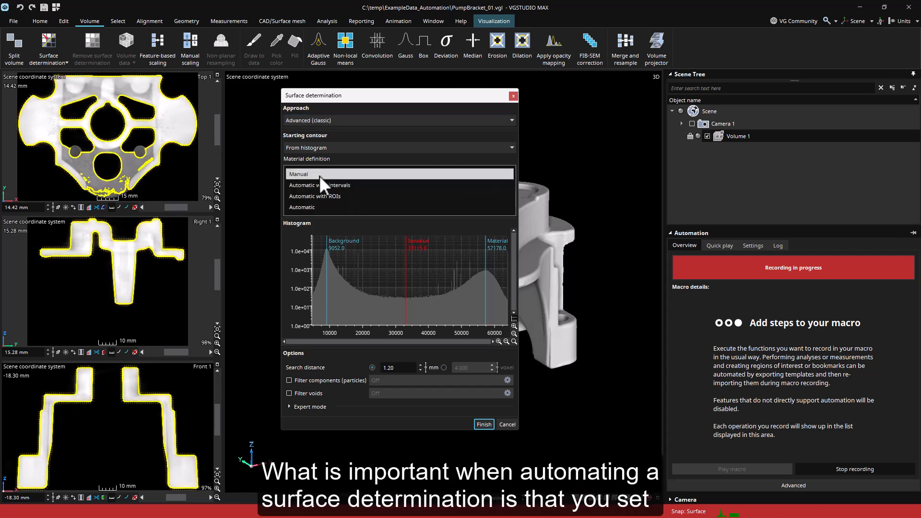
click(318, 206)
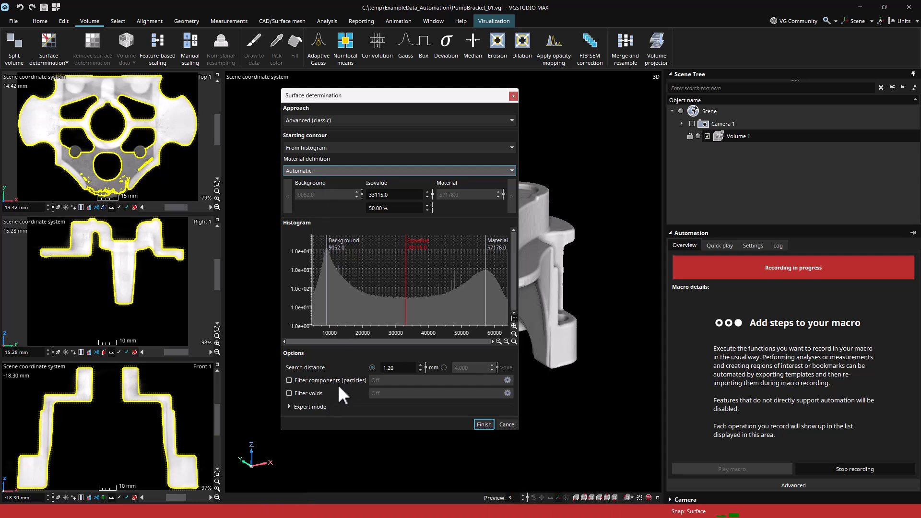
click(491, 427)
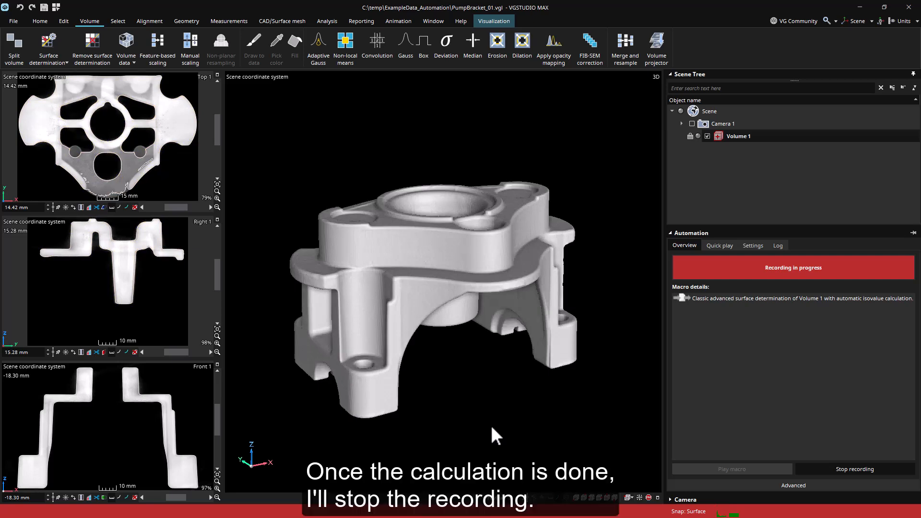
click(814, 468)
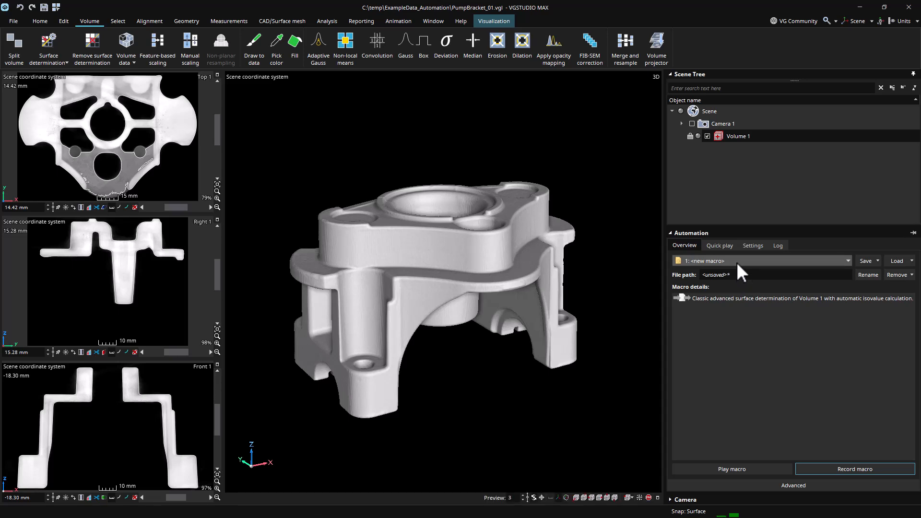
Step: Save the recorded macro as SurfaceDetermination in the Macros folder
click(877, 261)
click(885, 283)
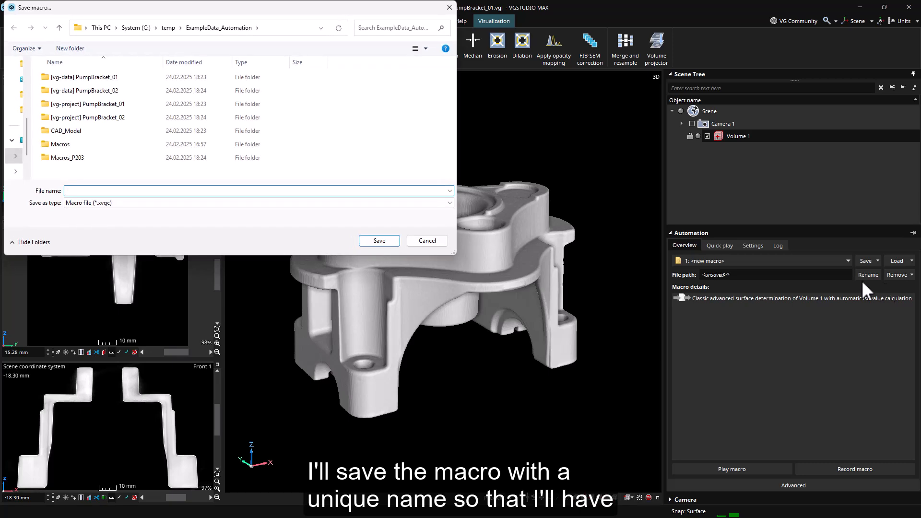
click(119, 148)
double_click(119, 148)
click(136, 207)
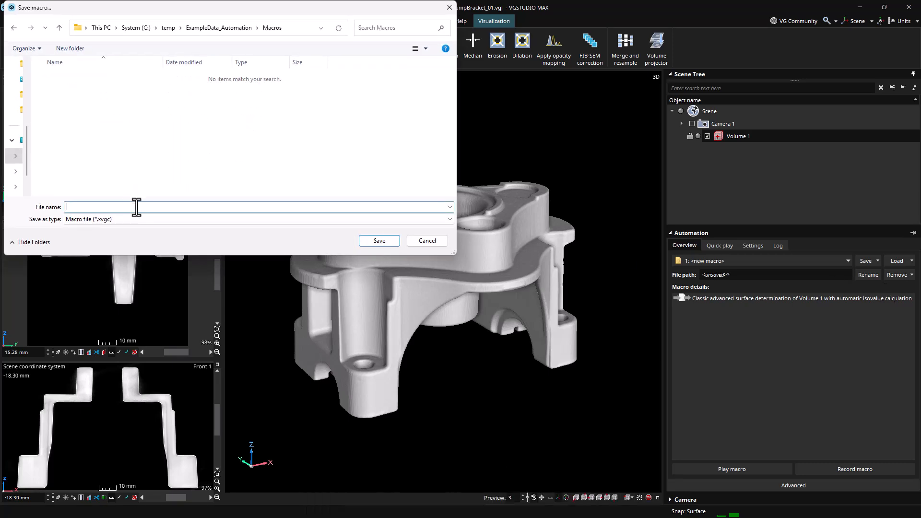
text(SurfaceDetermination)
key(Return)
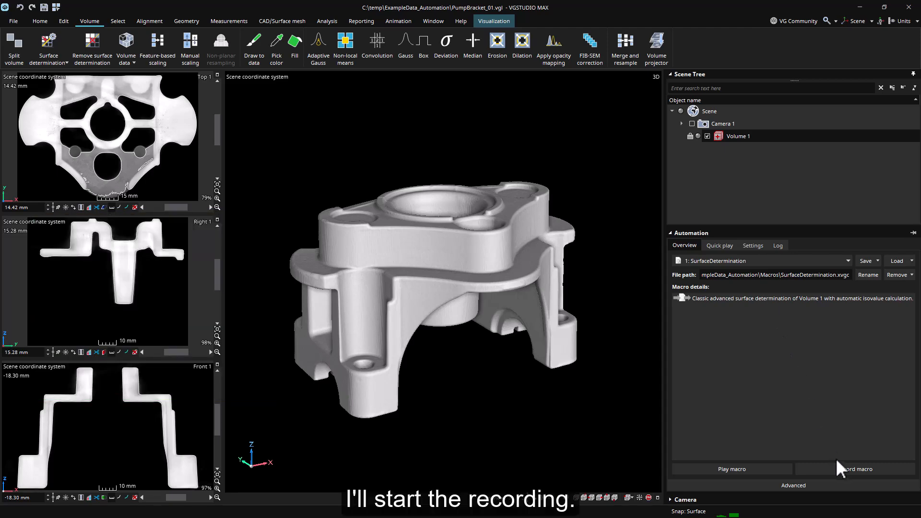
Step: Start recording a new macro and import CAD_PumpBracket.stp from the CAD_Model folder
click(839, 468)
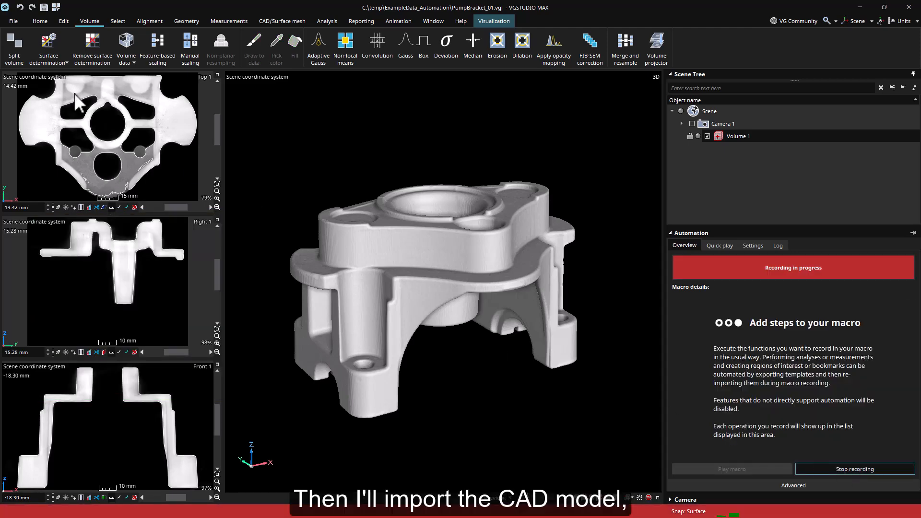
click(32, 21)
click(15, 59)
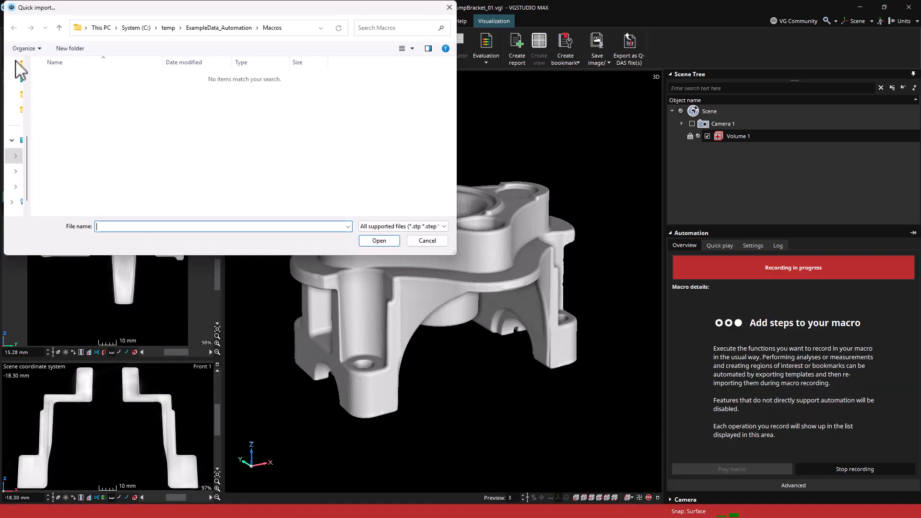
click(219, 27)
double_click(111, 142)
double_click(111, 78)
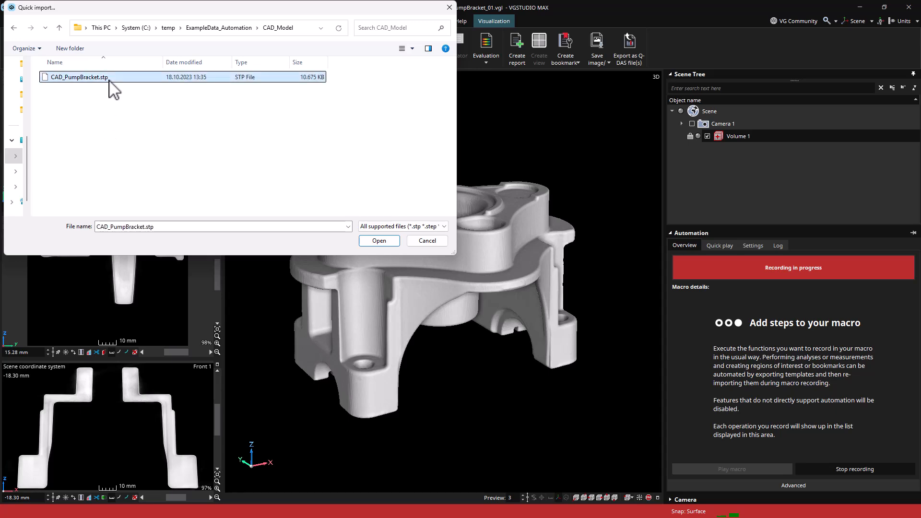
click(496, 291)
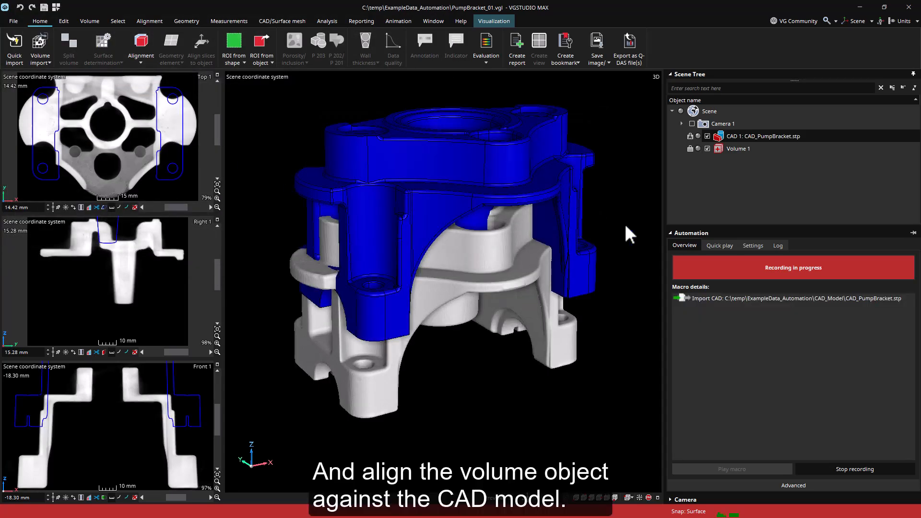
Step: Align Volume 1 to the imported CAD model with a best-fit alignment and end the macro recording
click(729, 148)
click(141, 60)
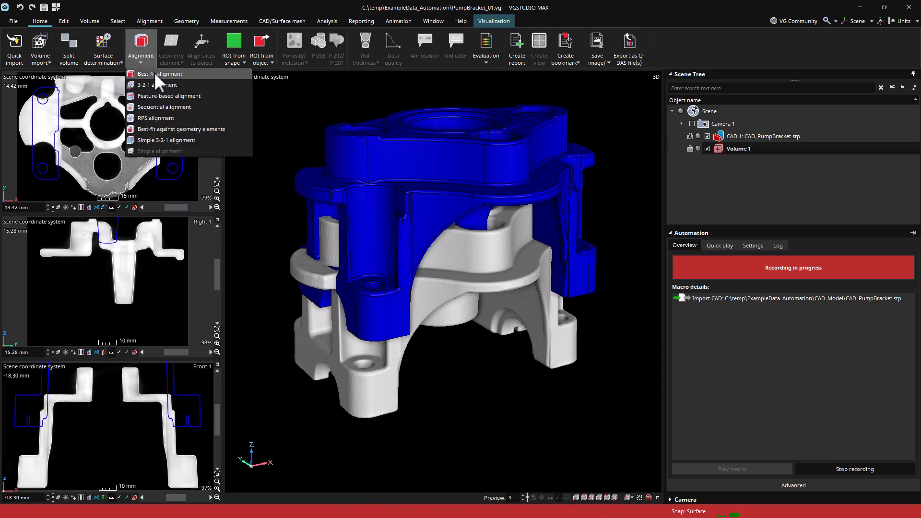
click(153, 76)
click(269, 338)
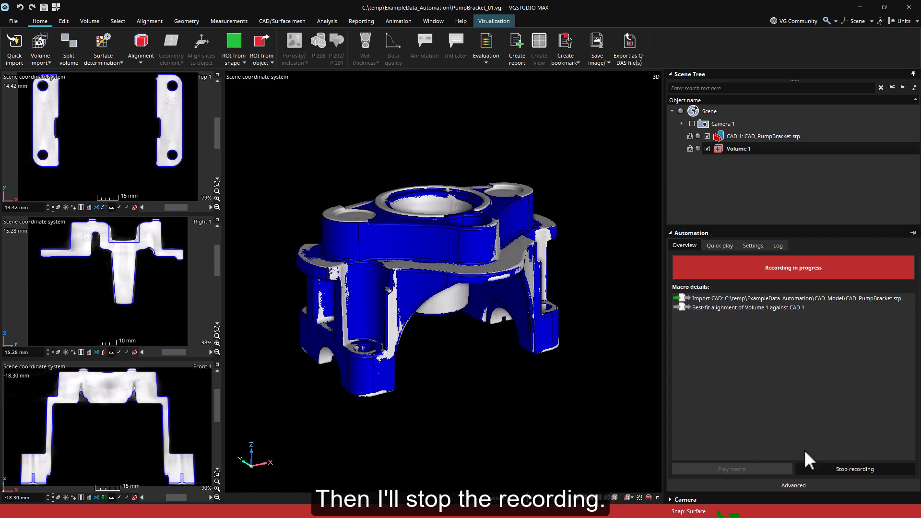
click(873, 470)
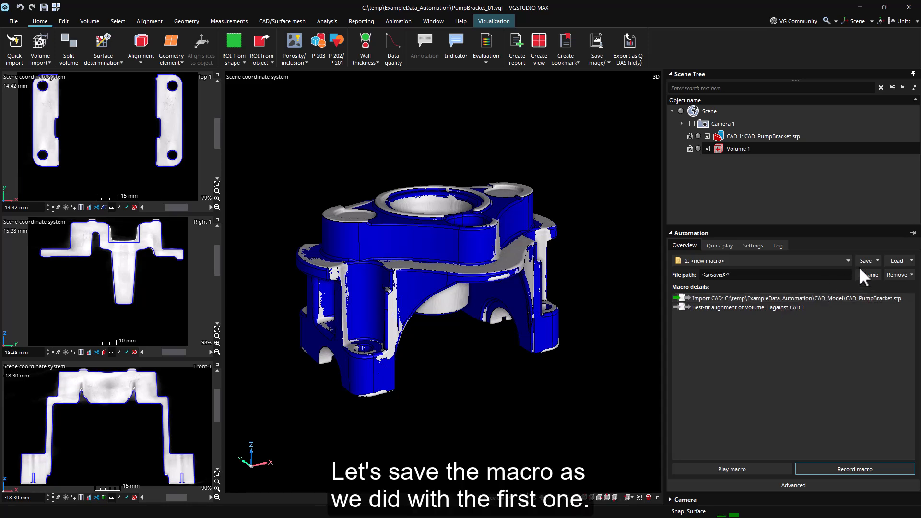
Step: Save the import and alignment macro as Alignment in the Macros folder
click(877, 261)
click(886, 283)
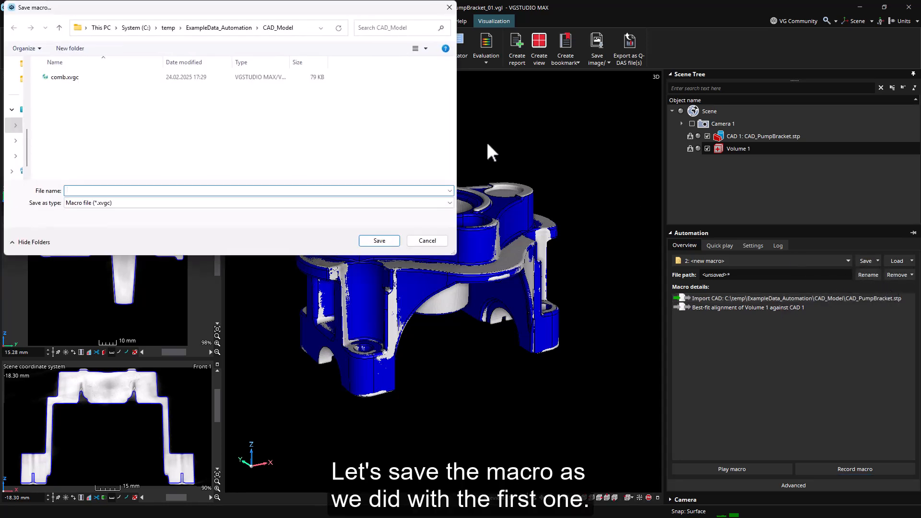
click(193, 27)
double_click(118, 144)
click(119, 207)
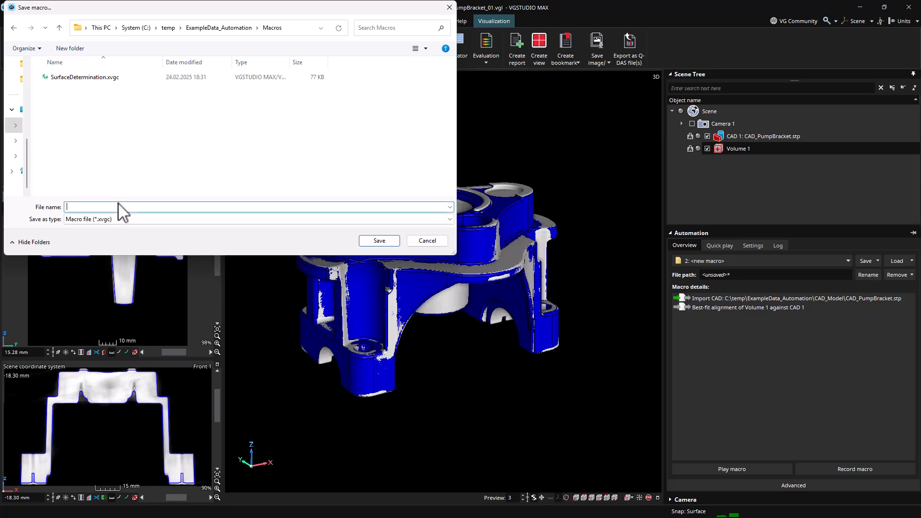
text(Alignment)
key(Return)
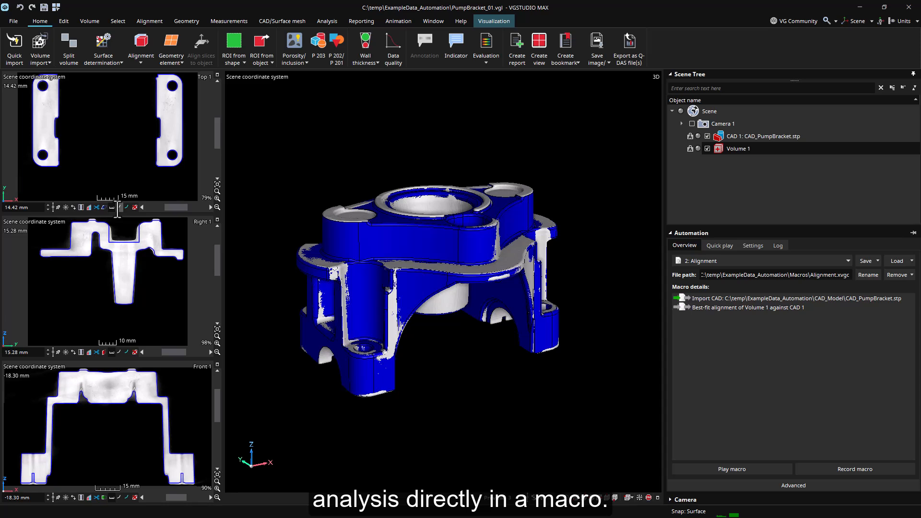
Step: Check which analysis functions are available during a trial macro recording, and stop the recording
click(871, 469)
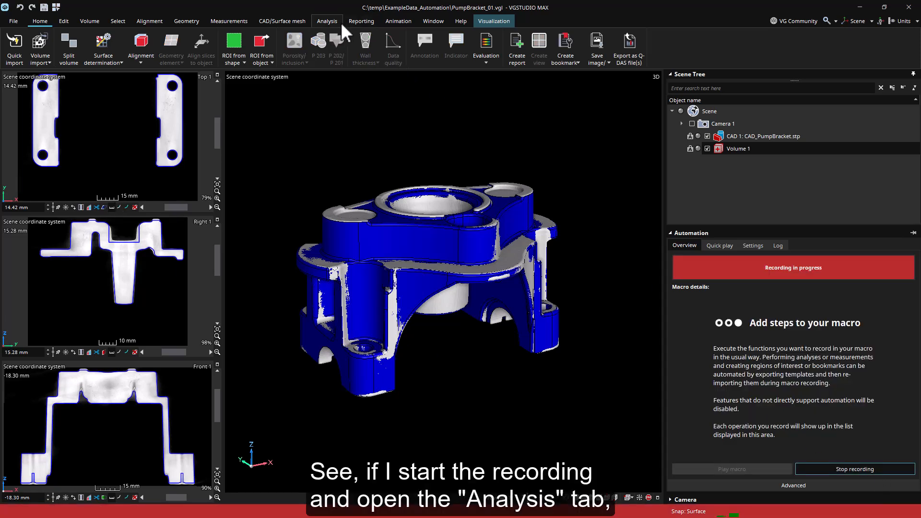
click(327, 22)
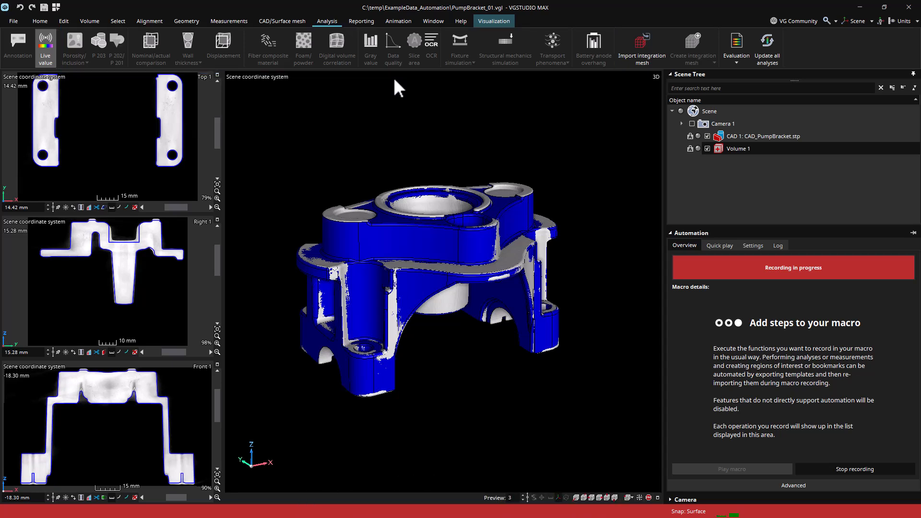
click(858, 468)
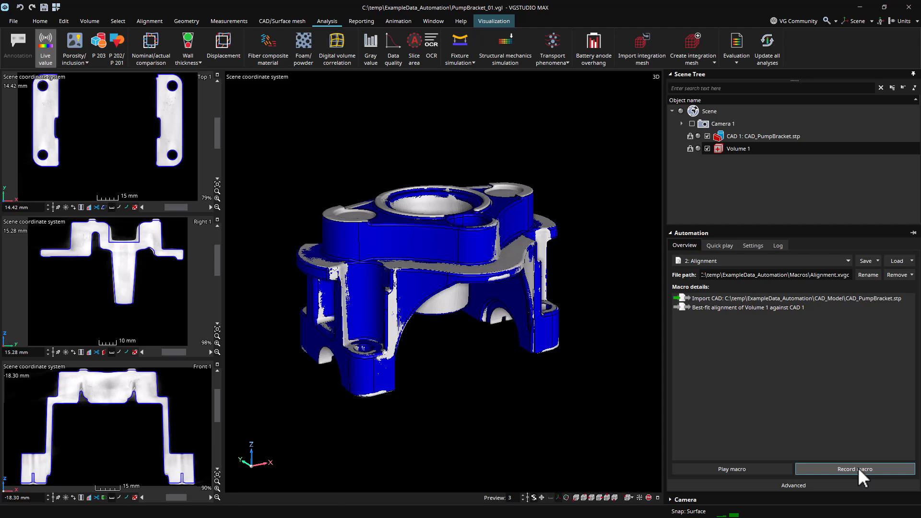
Step: Calculate a nominal/actual comparison of Volume 1 against CAD 1 using the analysis factory settings
click(741, 149)
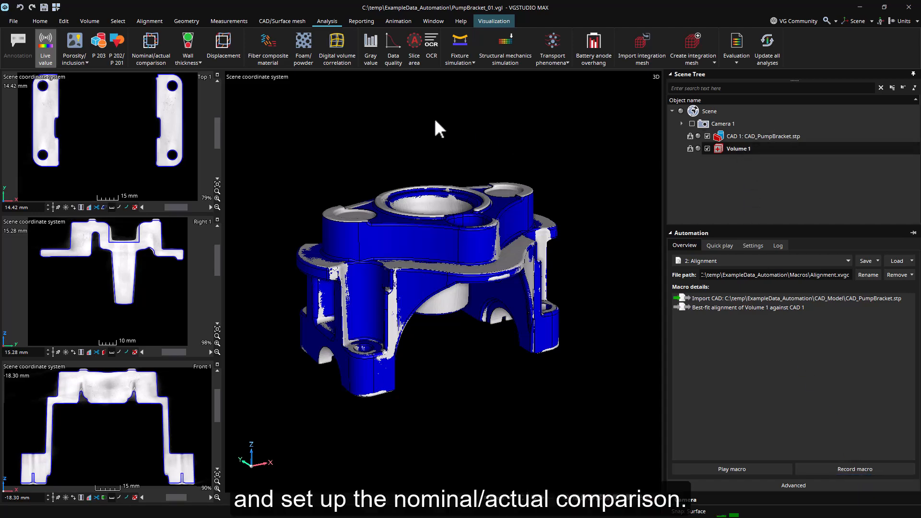
click(151, 55)
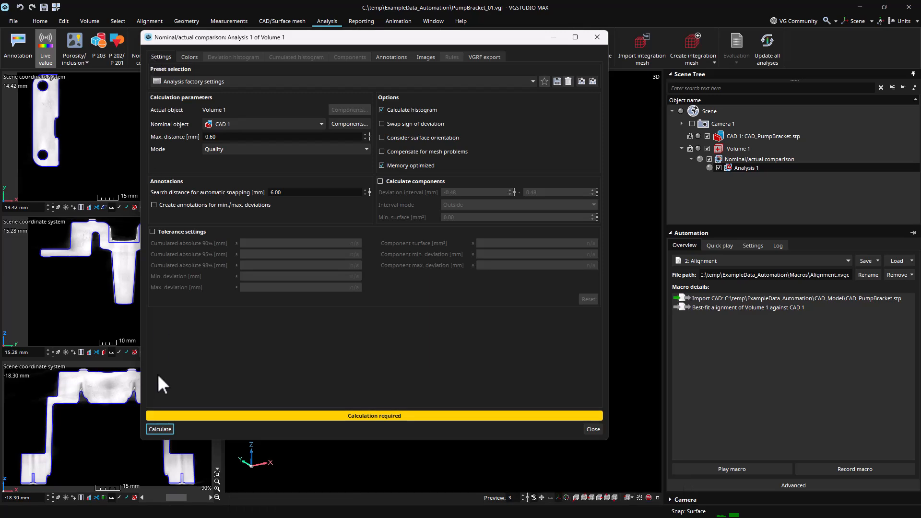
click(159, 428)
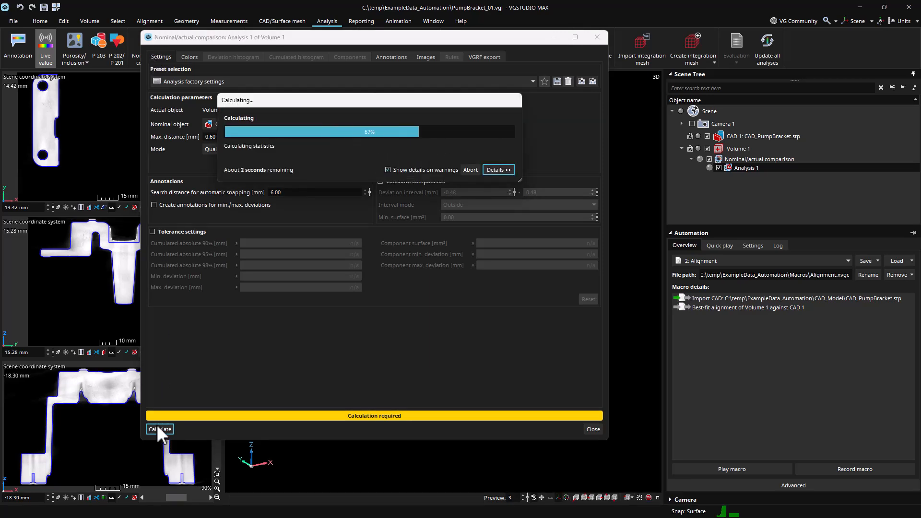
click(471, 264)
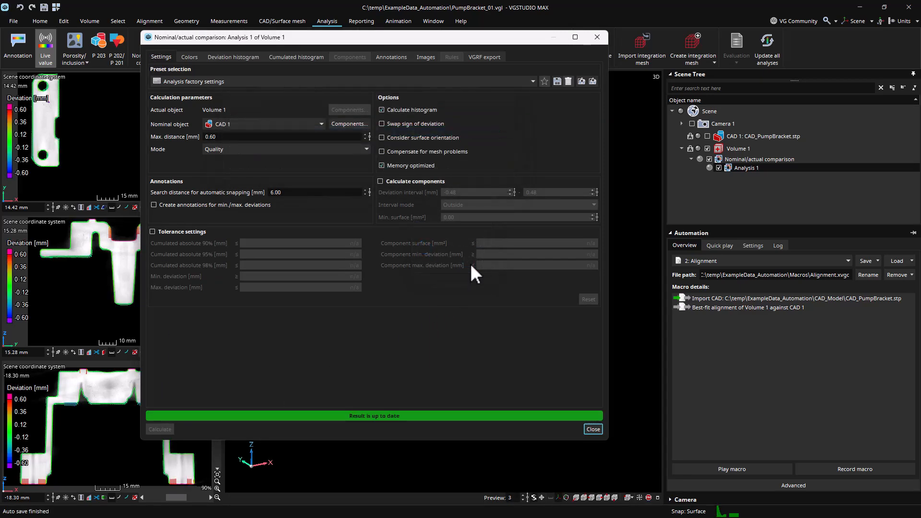
click(593, 430)
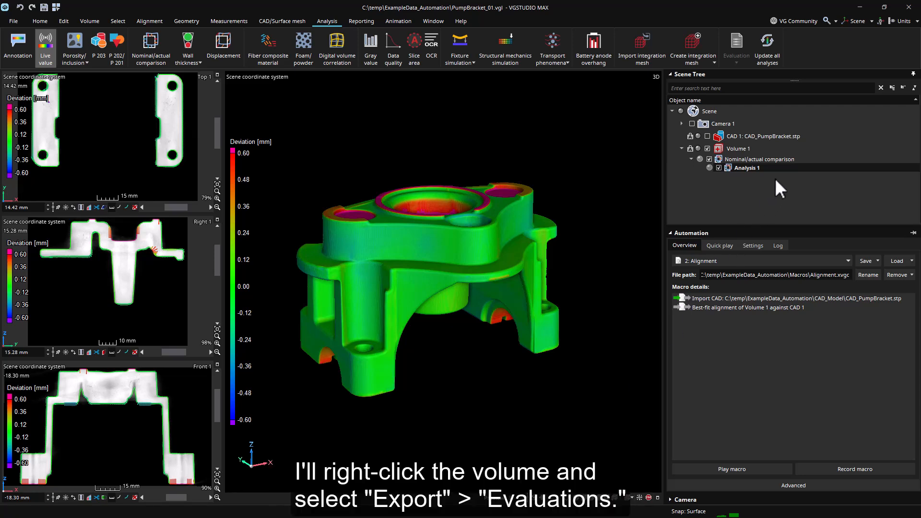
Step: Export the evaluation of Volume 1 as an evaluation template named NAC in the Macros folder
right_click(753, 150)
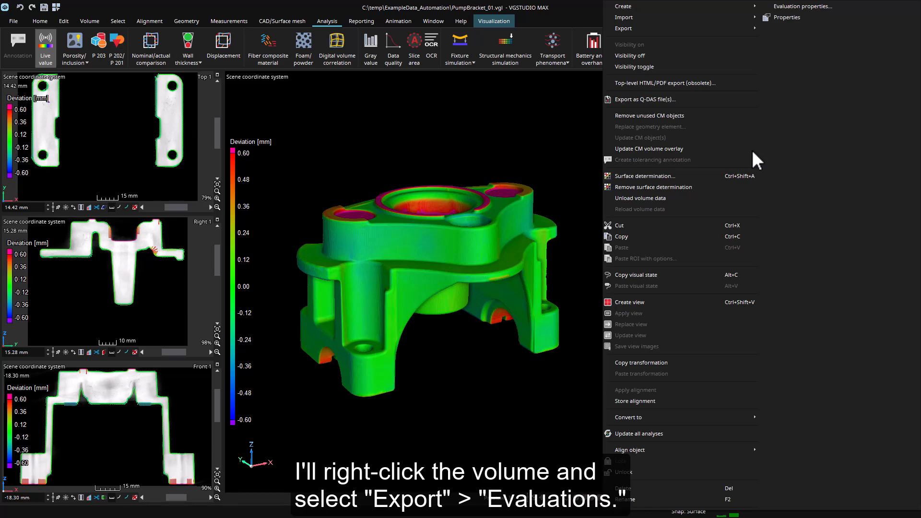
mouse_move(747, 28)
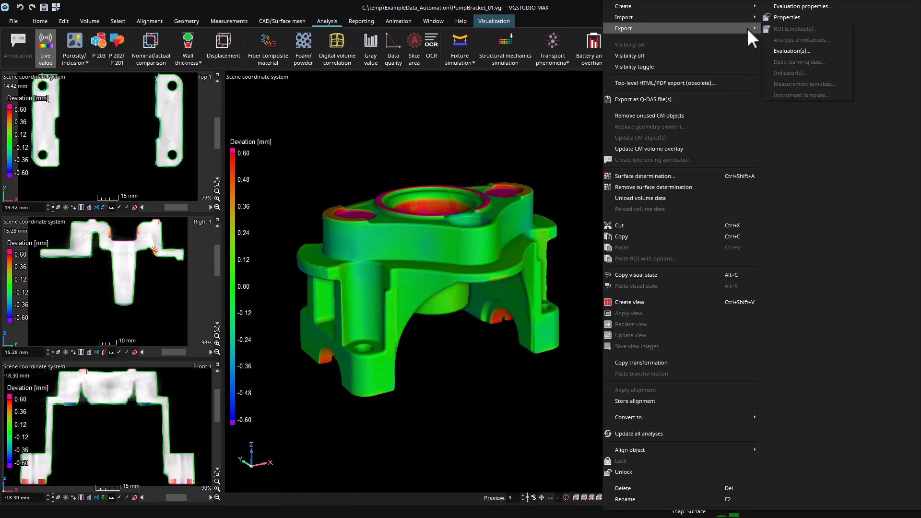
click(791, 51)
text(NAC)
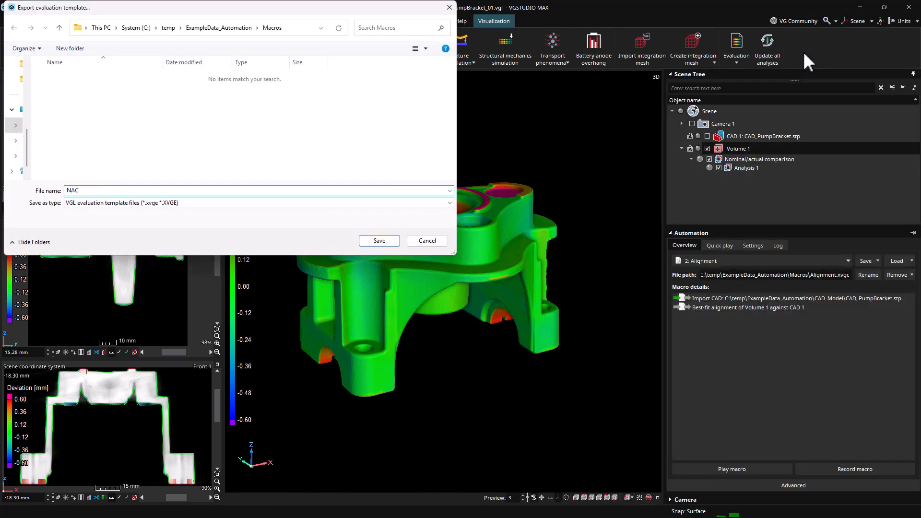
key(Return)
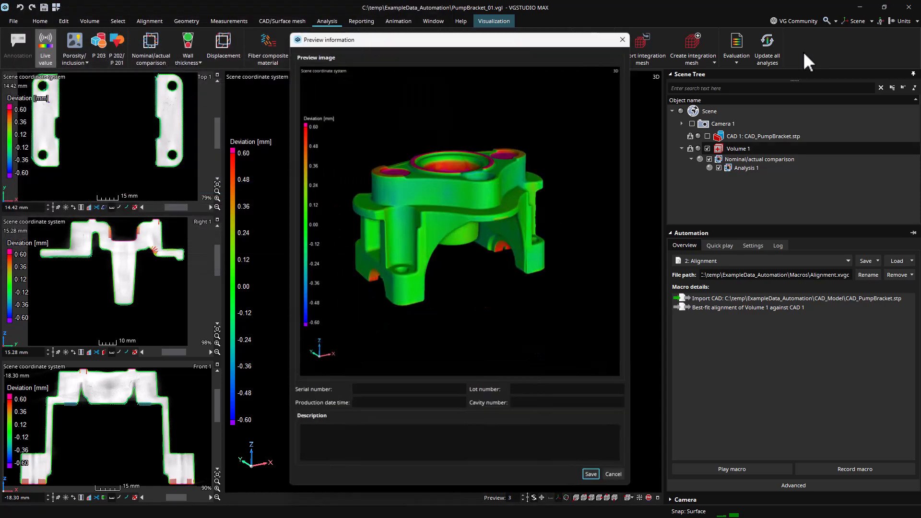
click(590, 475)
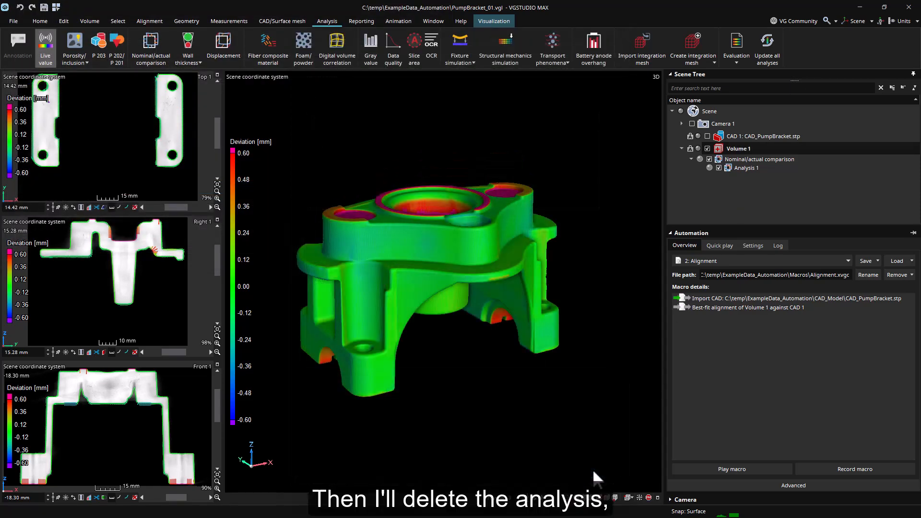
Step: Delete the existing nominal/actual comparison, and record a macro that imports the NAC.xvge evaluation template into Volume 1
click(742, 159)
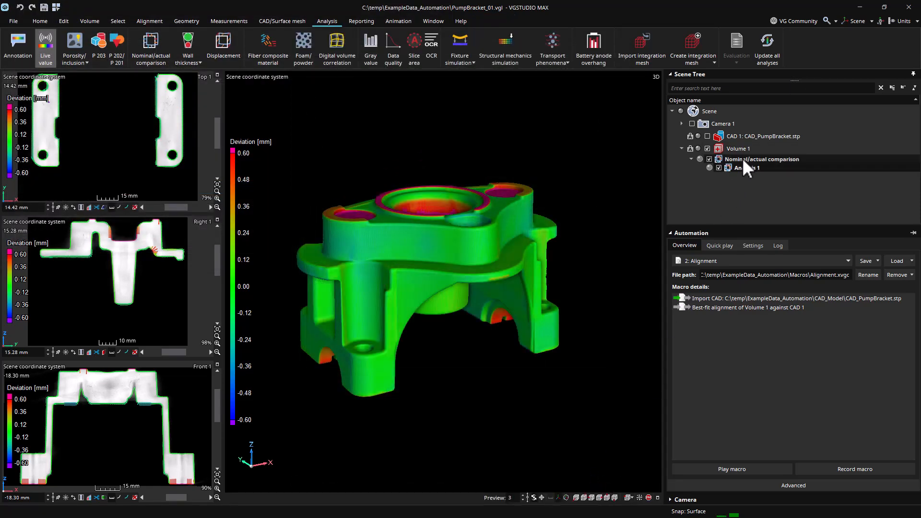
key(Delete)
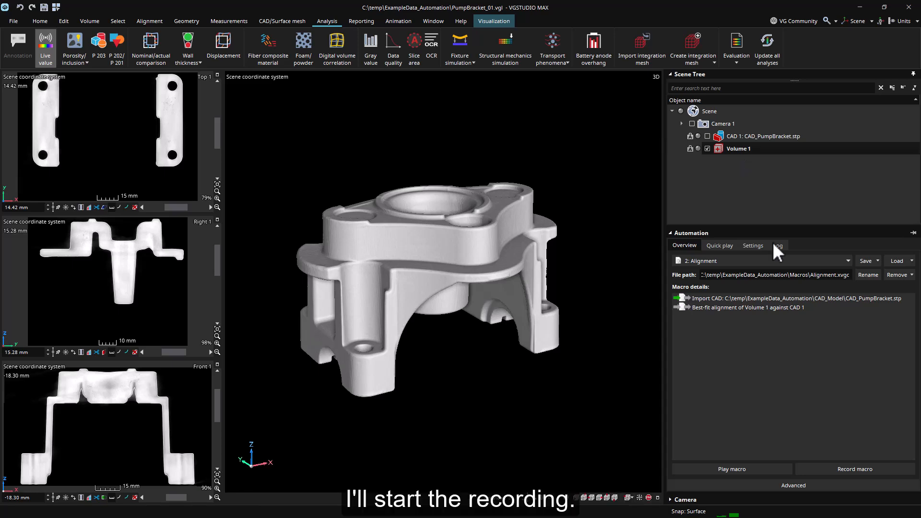
click(879, 469)
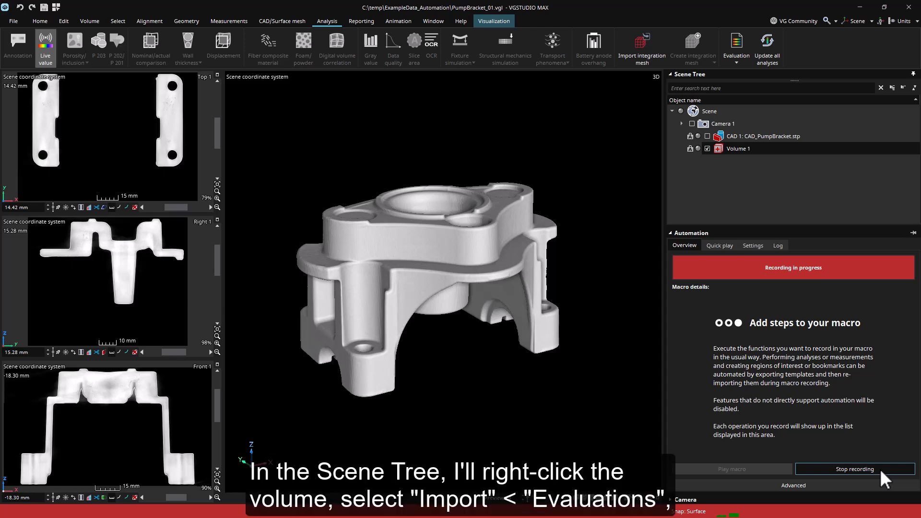
right_click(742, 157)
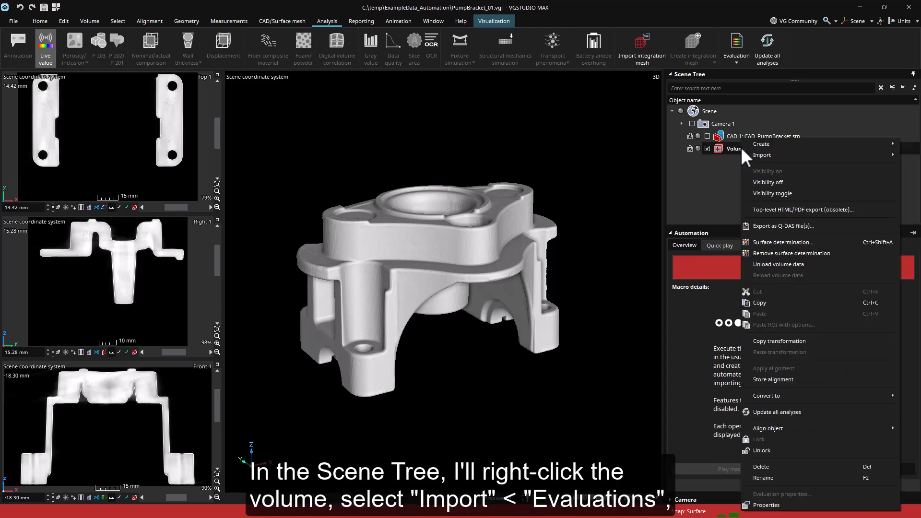
mouse_move(756, 154)
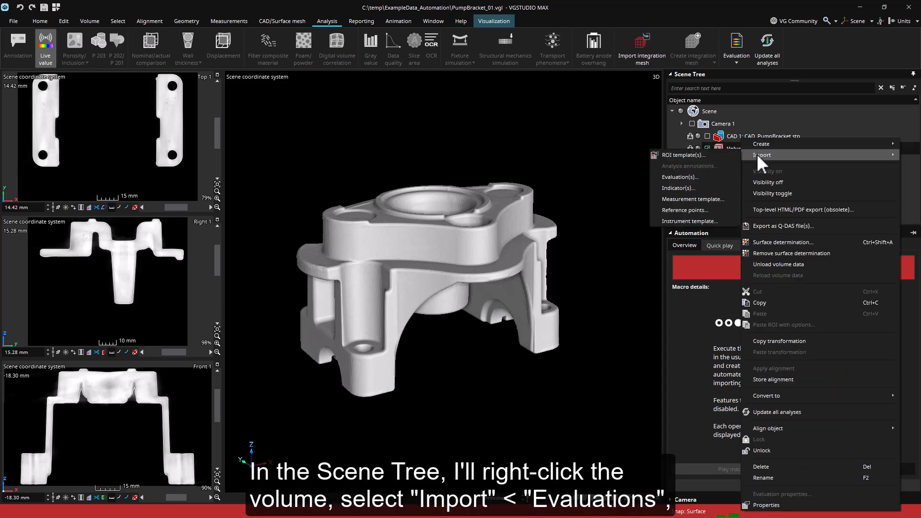
click(724, 177)
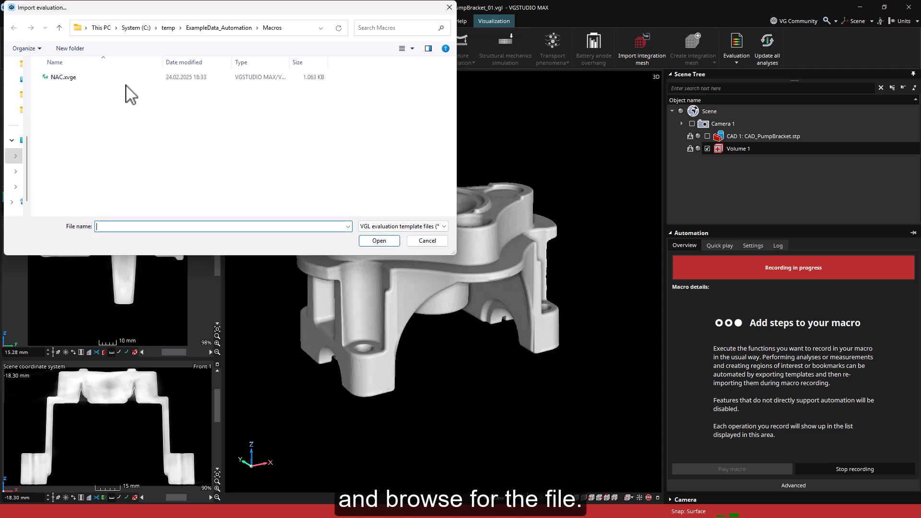
double_click(113, 79)
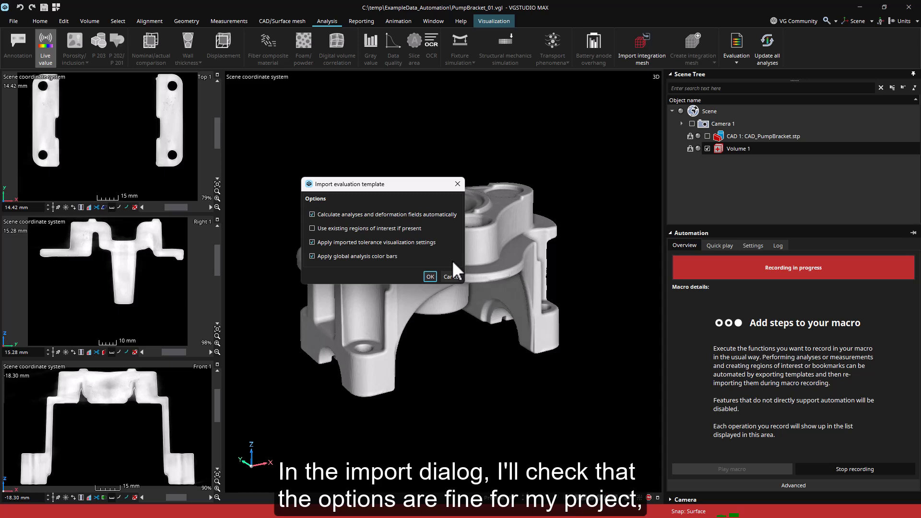
click(432, 277)
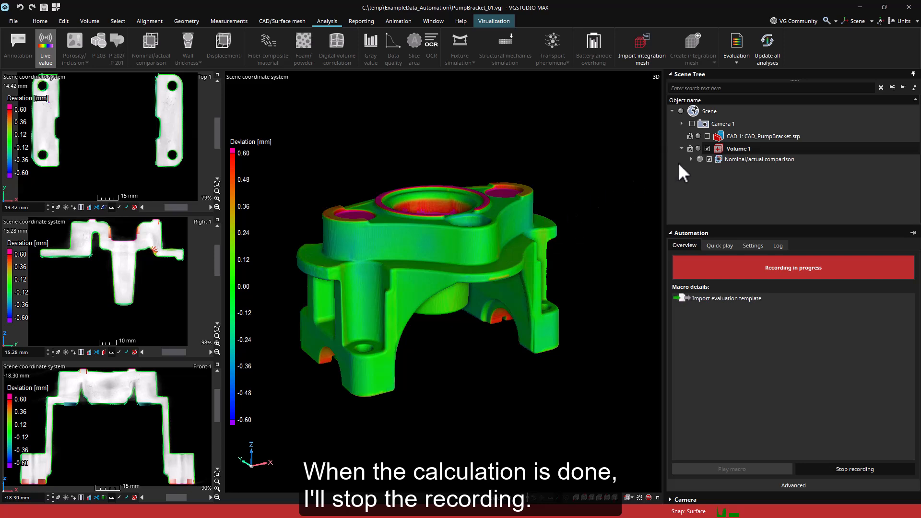
click(691, 159)
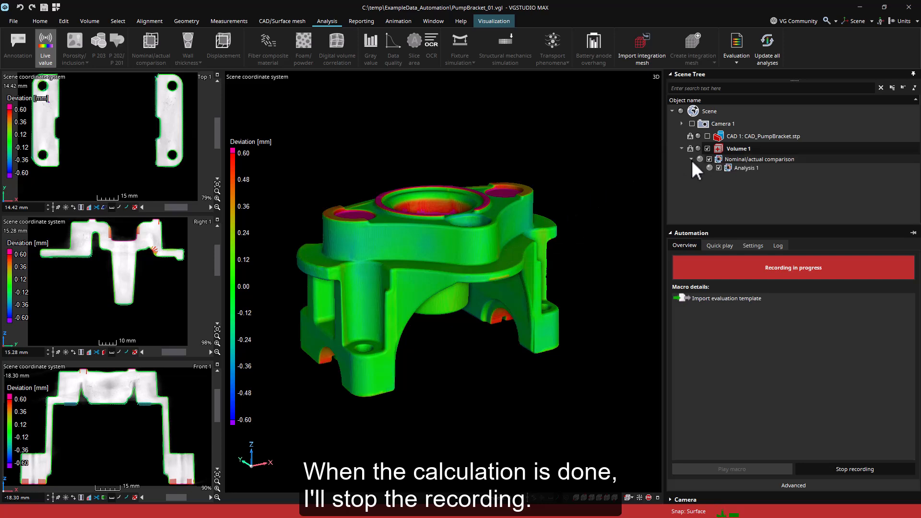
click(880, 468)
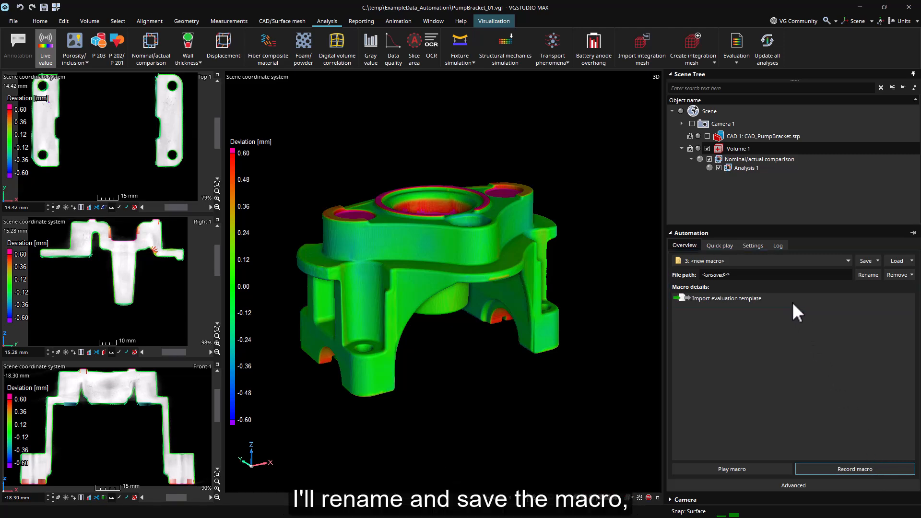
Step: Save the recorded template import macro as NAC in the Macros folder
click(878, 261)
click(885, 285)
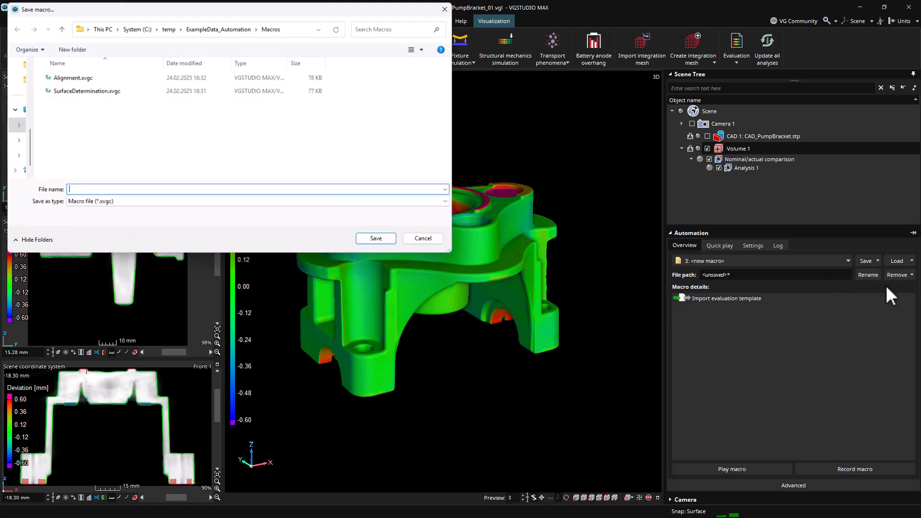
text(NAC)
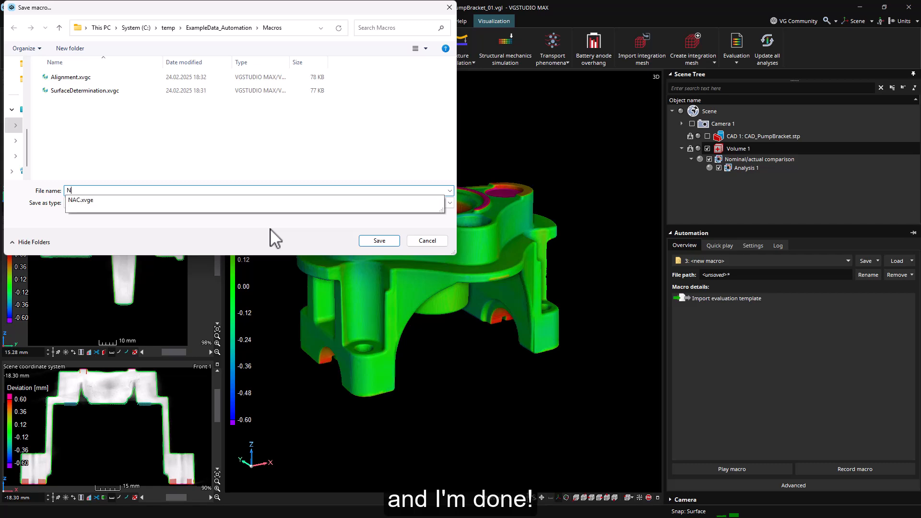
key(Return)
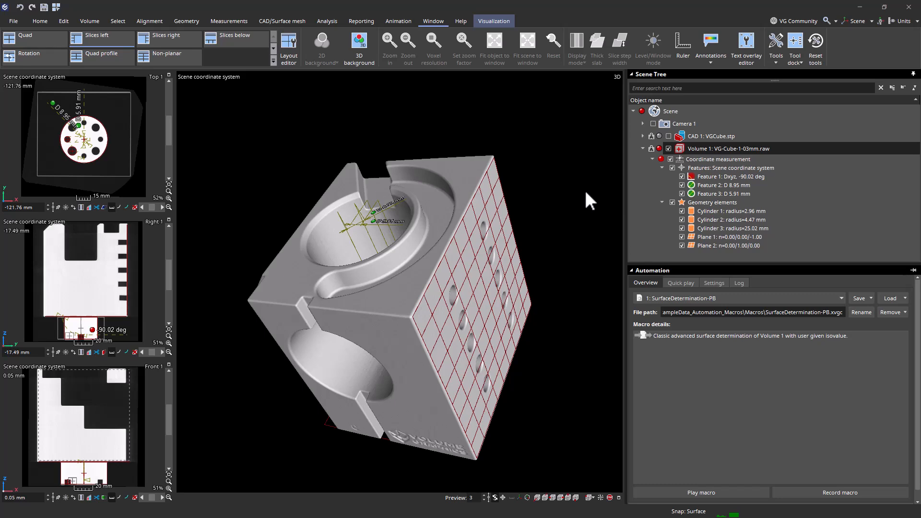
Step: Look up the export options of the VG-Cube volume for saving its coordinate measurement items
right_click(722, 149)
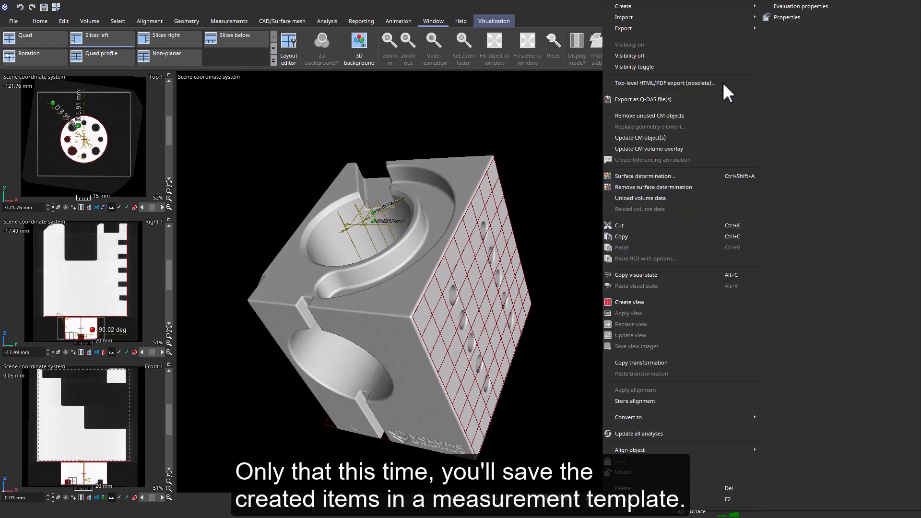
mouse_move(738, 29)
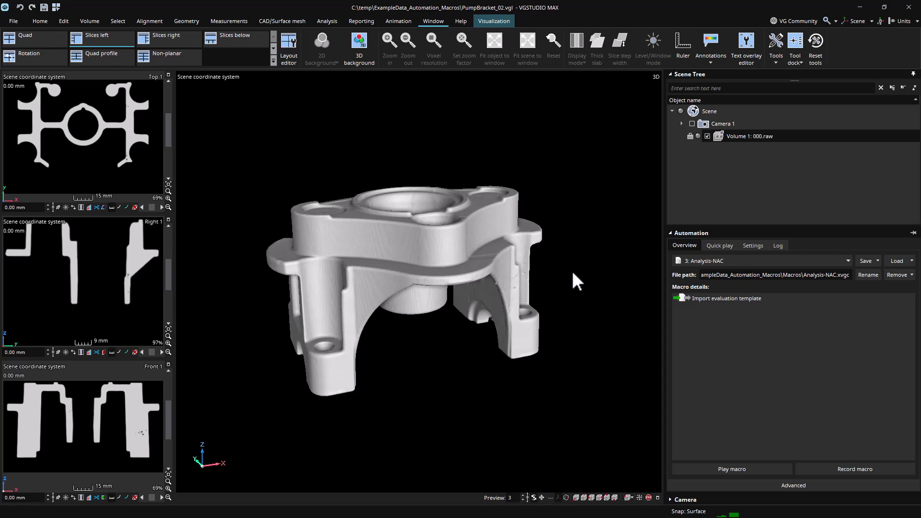
Step: Review the list of loaded macros and the automation setting for remembering last used elements
click(842, 261)
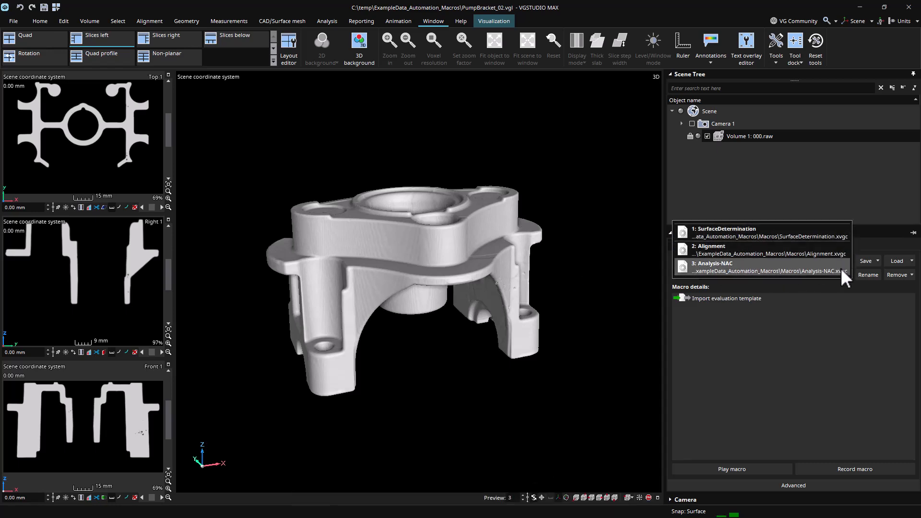
click(841, 268)
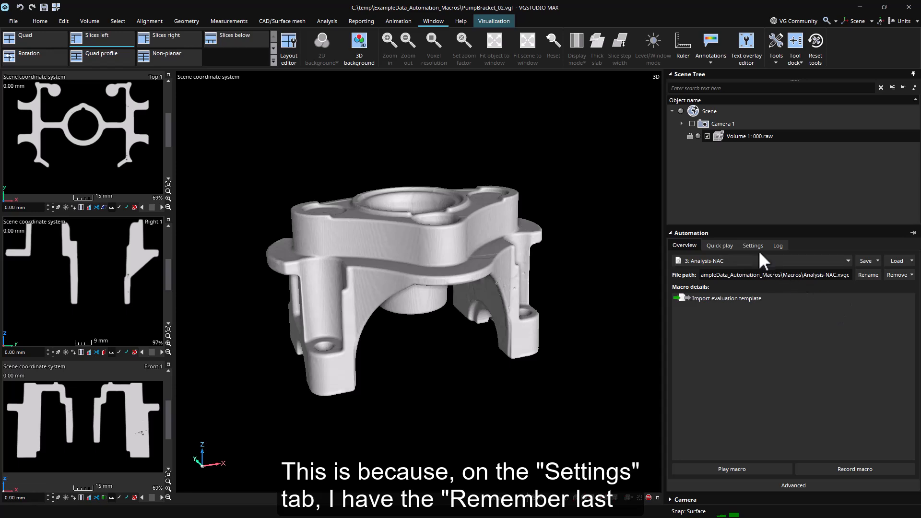
click(753, 246)
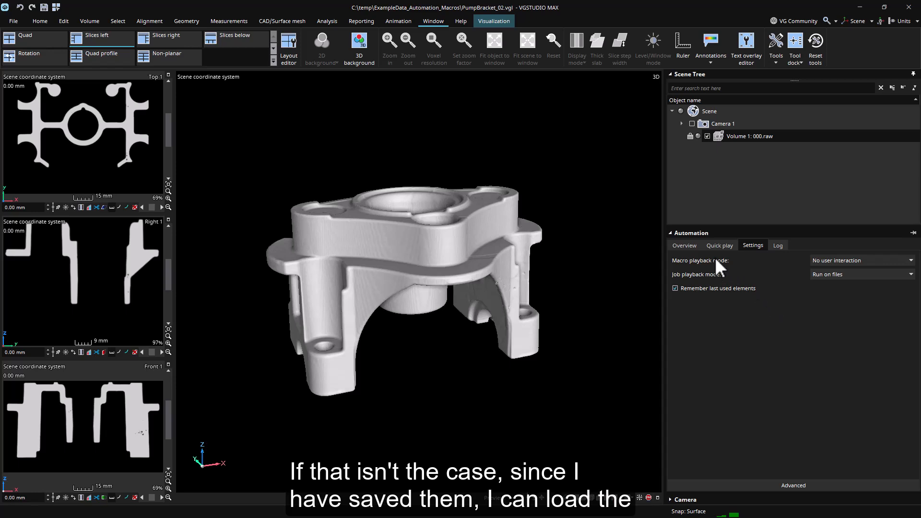
Step: Browse the Macros folder for saved macro files that can be loaded, and leave without loading any
click(684, 245)
click(911, 261)
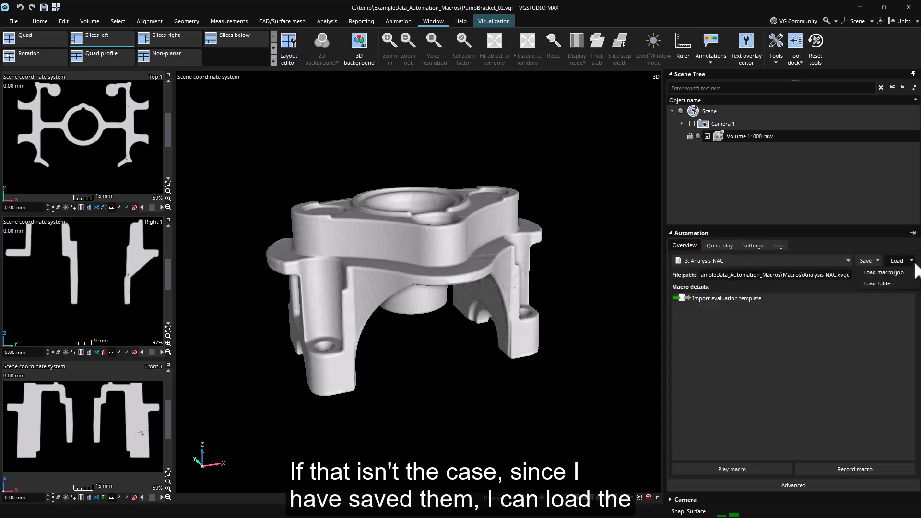
click(883, 273)
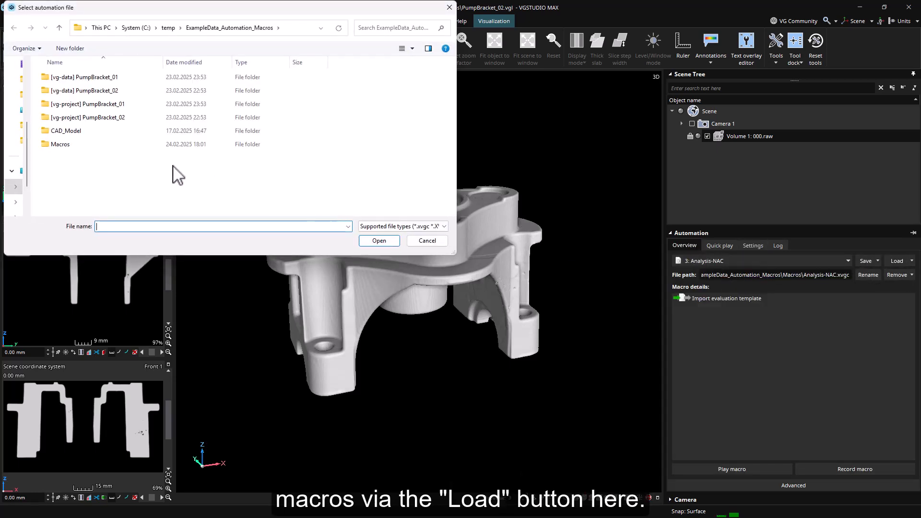
double_click(79, 145)
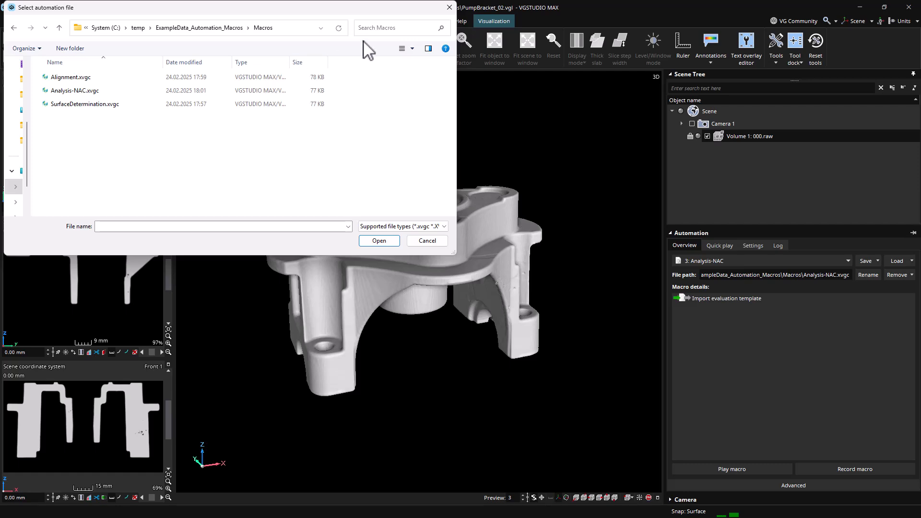
click(449, 7)
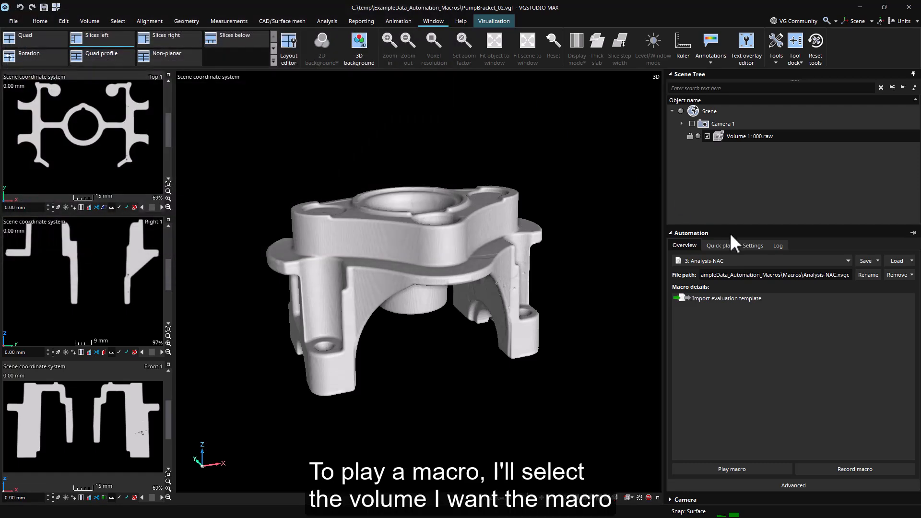
Step: Play the SurfaceDetermination macro on Volume 1
click(753, 136)
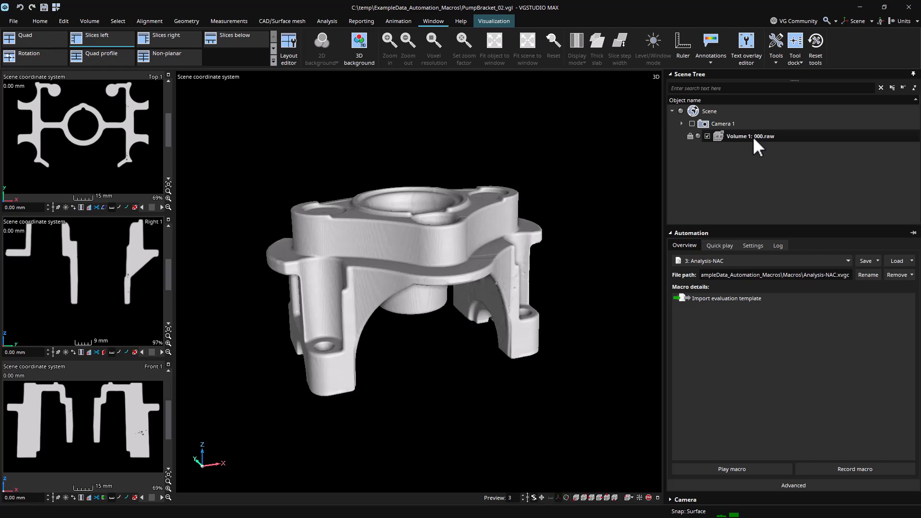
click(758, 260)
click(752, 227)
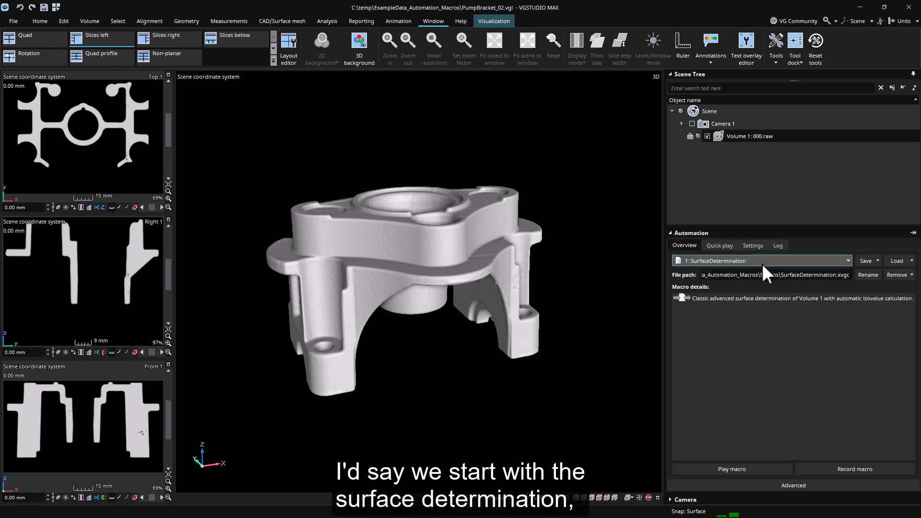
click(757, 469)
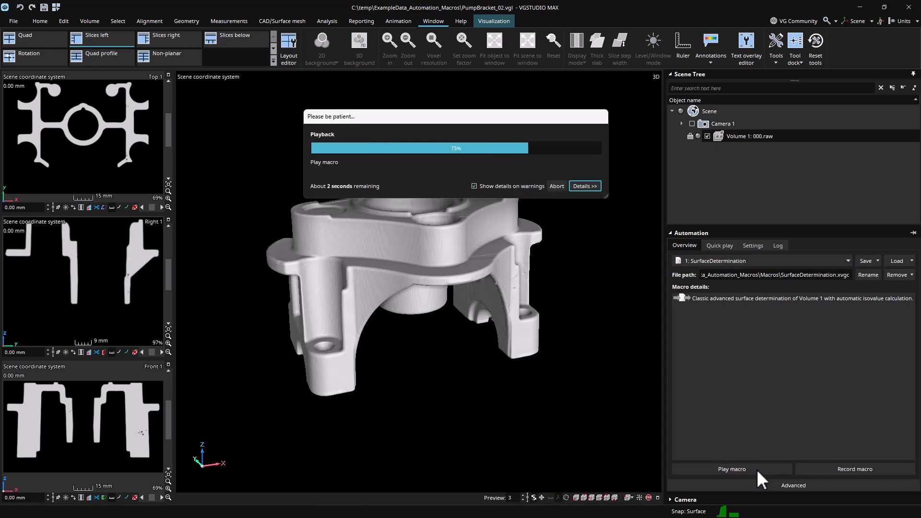
Step: Check the surface determination settings applied to Volume 1, and close them without changes
right_click(774, 136)
click(681, 177)
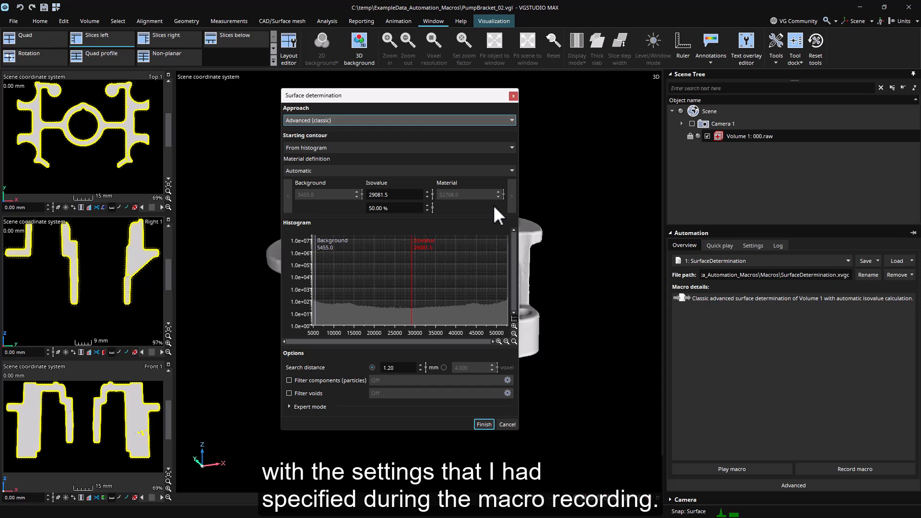
click(514, 96)
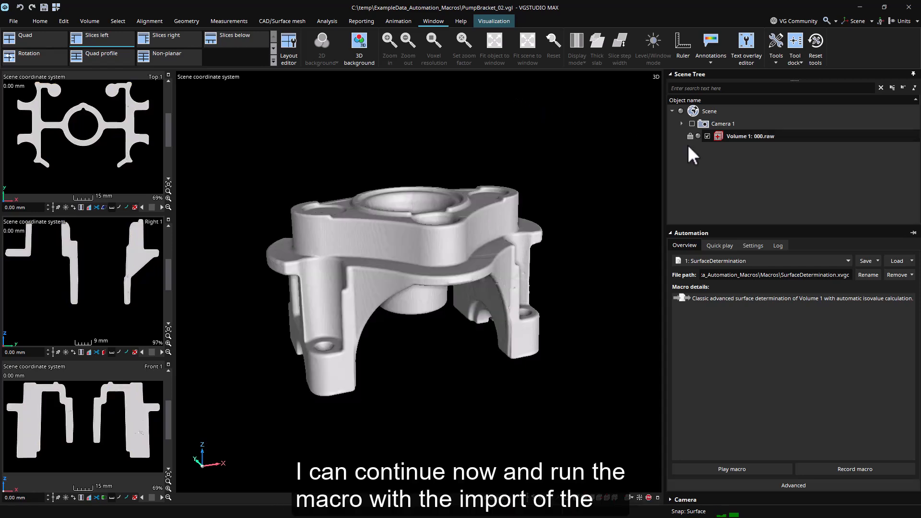
Step: Play the Alignment macro to import the pump bracket CAD and best-fit align Volume 1 against it
click(747, 261)
click(744, 283)
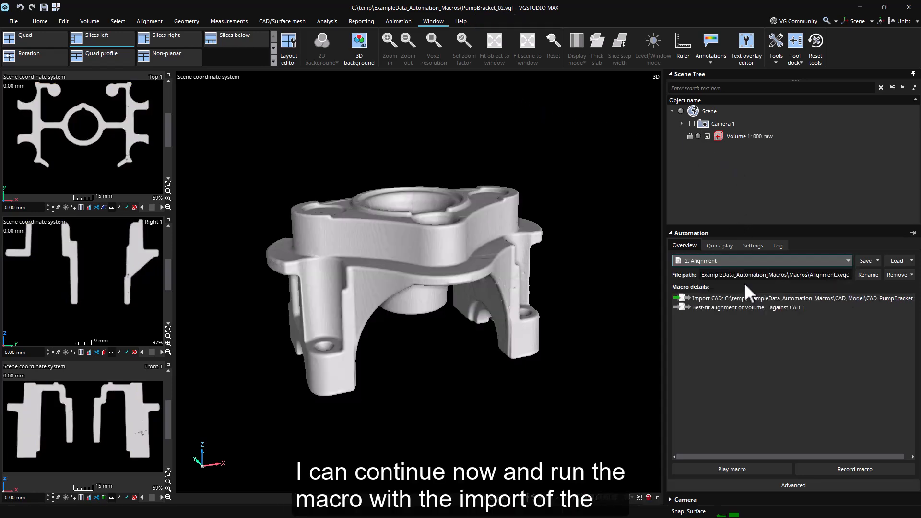
click(765, 470)
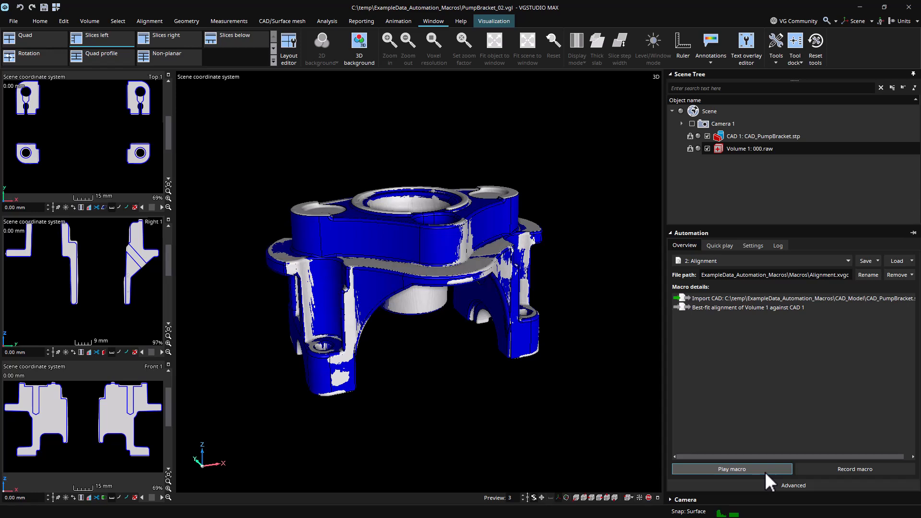
Step: Play the Analysis-NAC macro to run the nominal/actual comparison on Volume 1
click(733, 259)
click(733, 280)
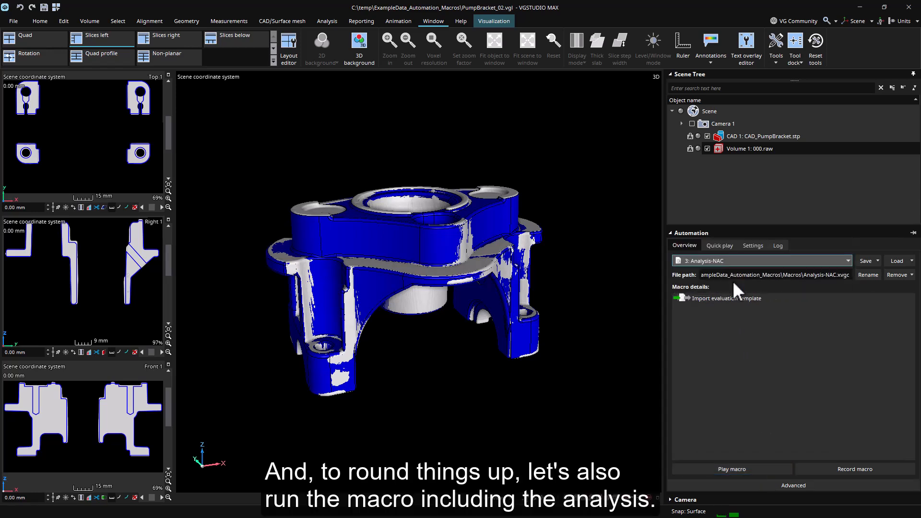
click(774, 468)
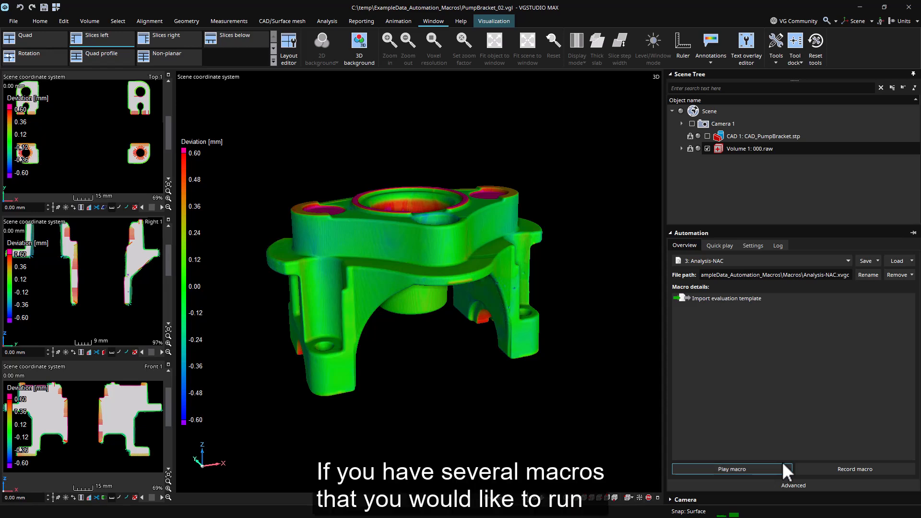
Step: Open the advanced automation dialog and expand the SurfaceDetermination, Alignment and Analysis-NAC macros to examine their steps and order
click(848, 262)
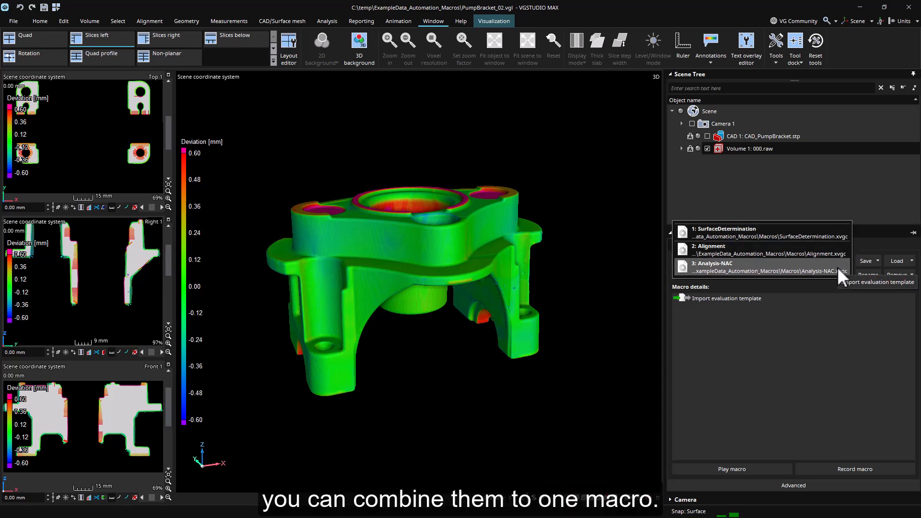
click(802, 486)
click(803, 487)
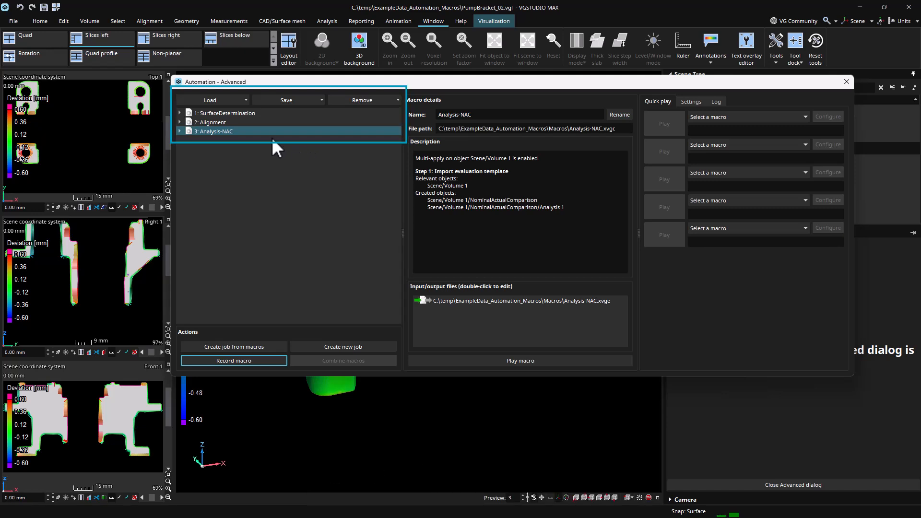
click(179, 113)
click(179, 131)
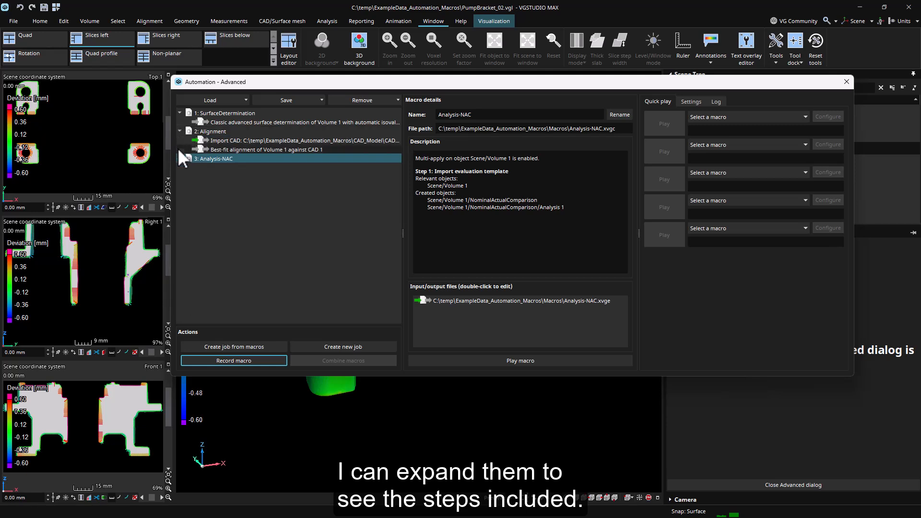
click(180, 159)
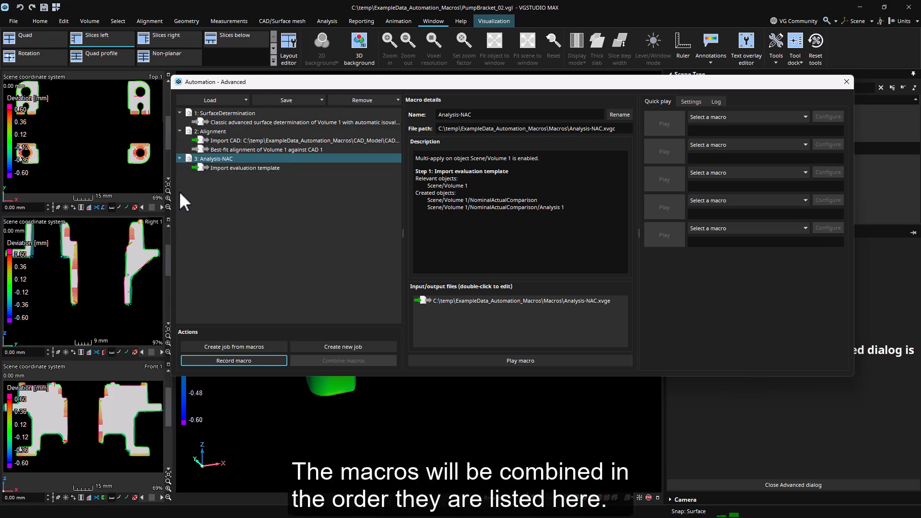
Step: Combine the SurfaceDetermination, Alignment and Analysis-NAC macros, in that order, into a new macro and expand its steps
click(178, 159)
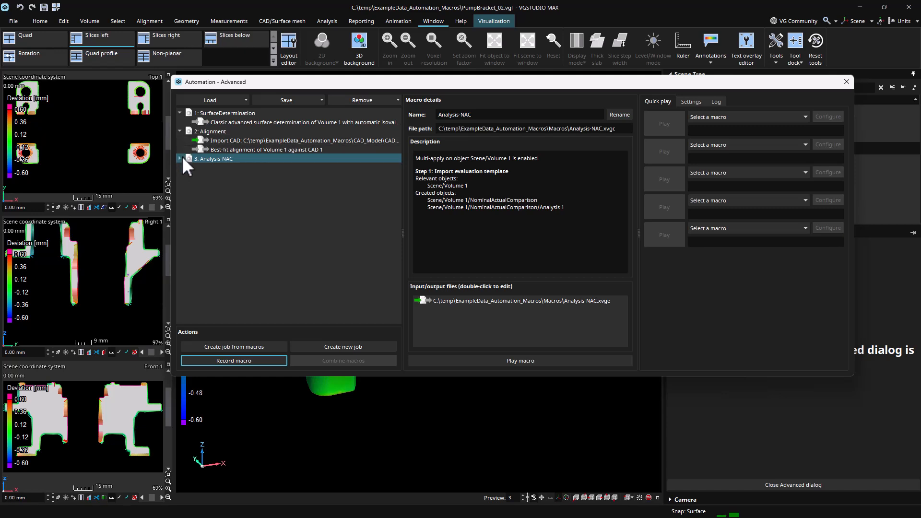
click(180, 158)
mouse_move(218, 113)
mouse_down()
mouse_move(226, 142)
mouse_move(218, 110)
mouse_up()
ctrl+click(217, 131)
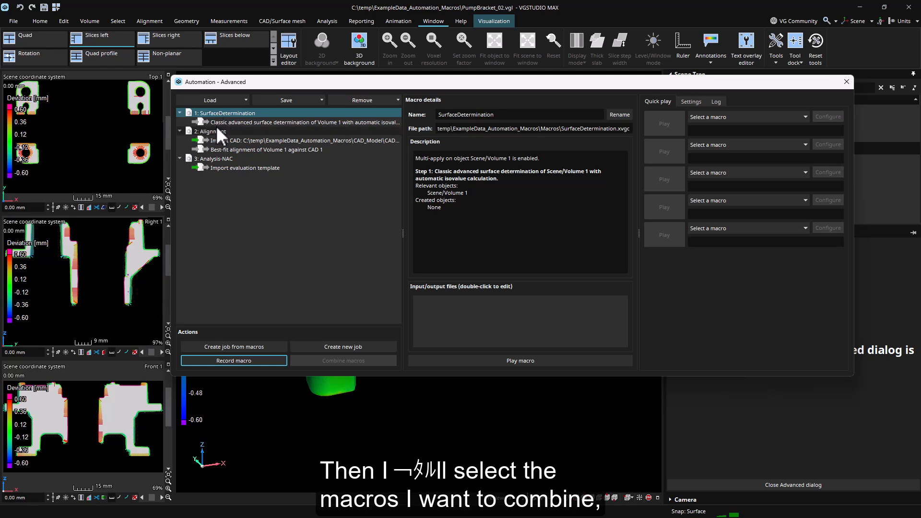
ctrl+click(217, 158)
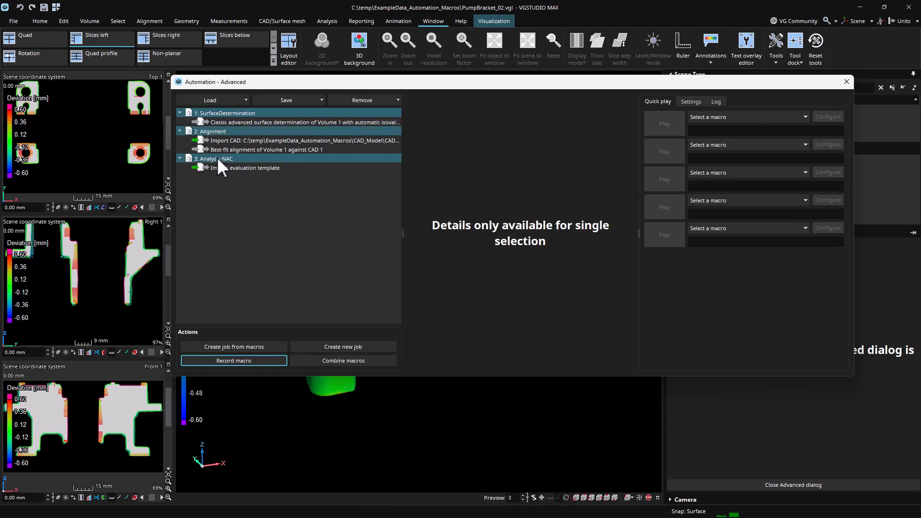
click(382, 361)
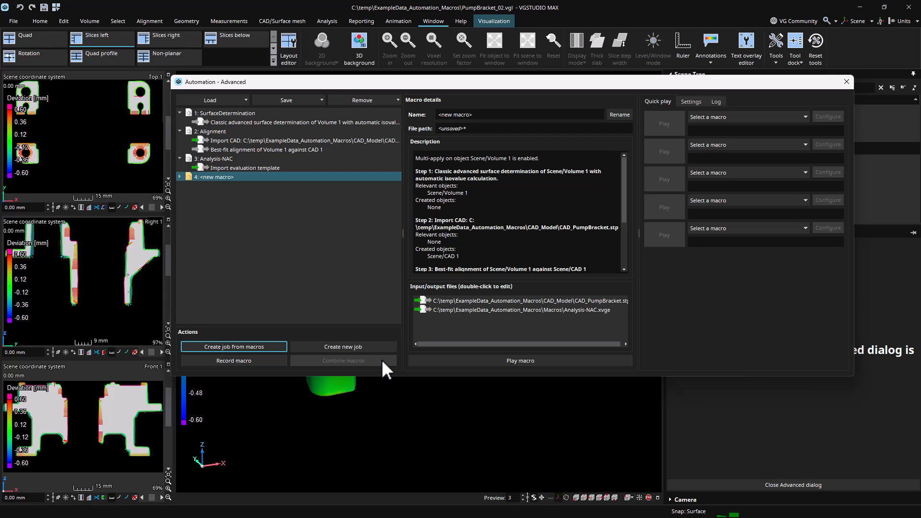
click(179, 177)
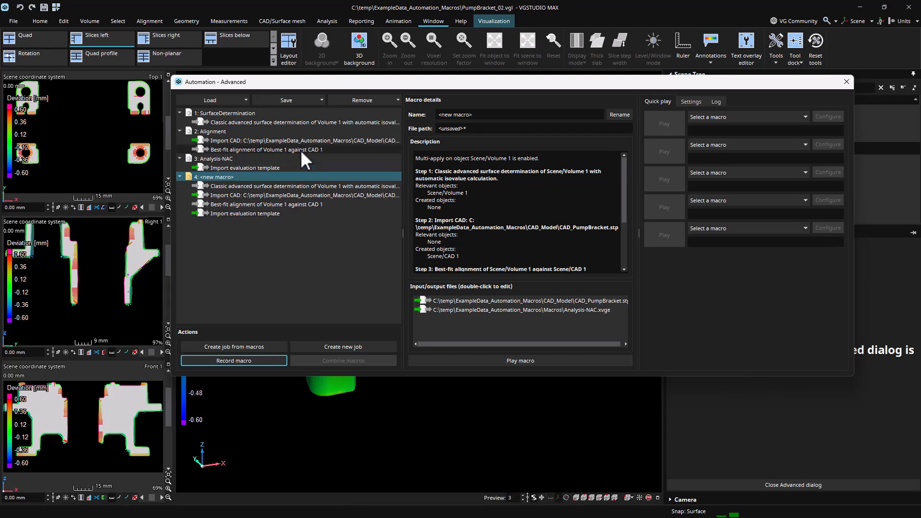
Step: Save the combined macro as Workflow-NAC in the Macros folder and close the advanced automation dialog
click(311, 122)
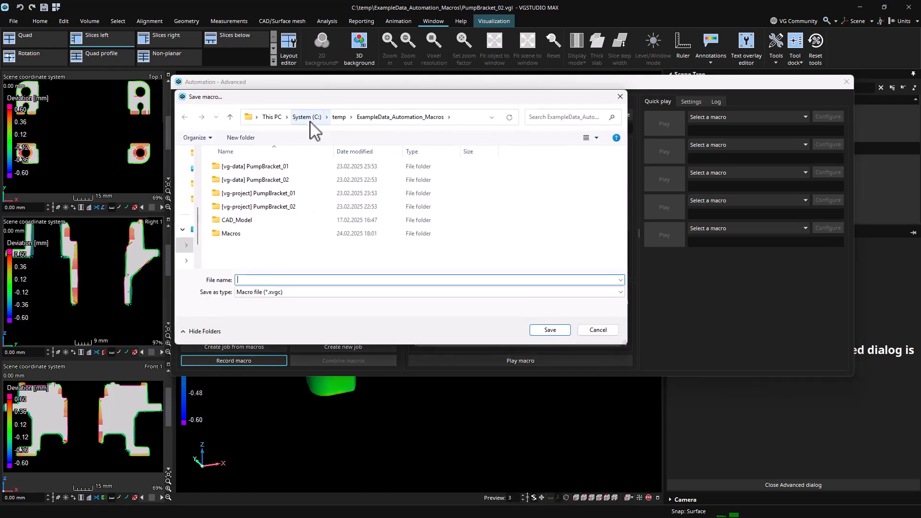
double_click(261, 233)
click(253, 297)
text(Wo)
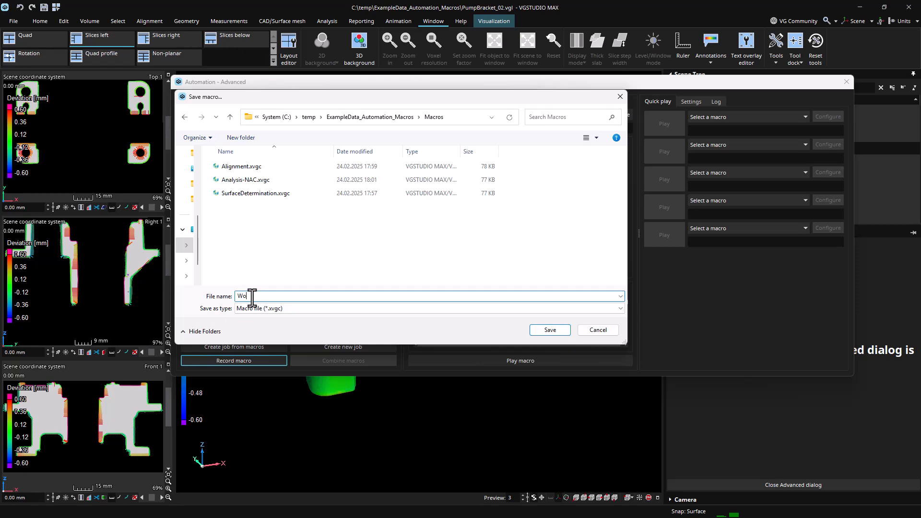
text(rkflow-NAC)
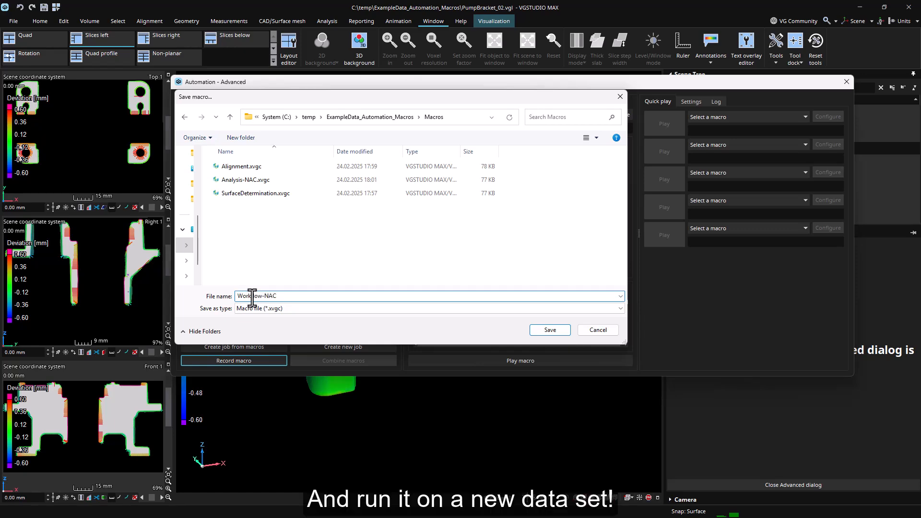
key(Return)
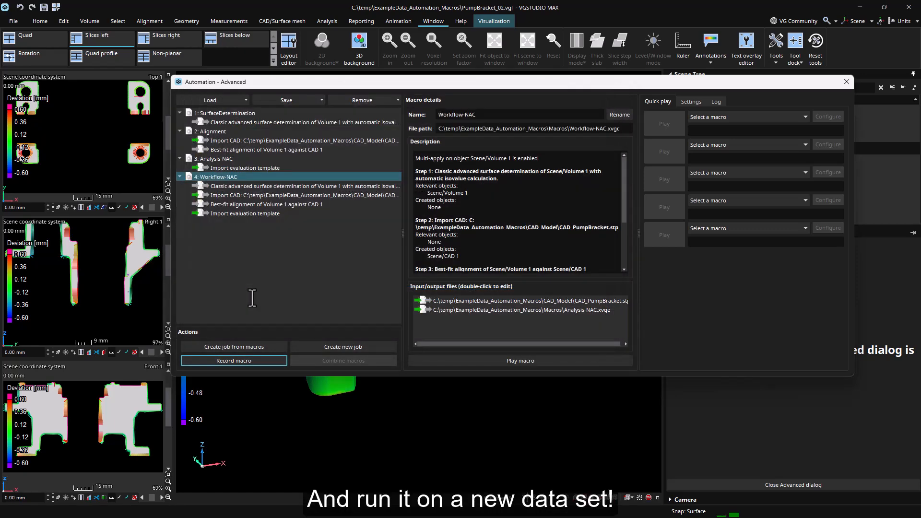
click(847, 82)
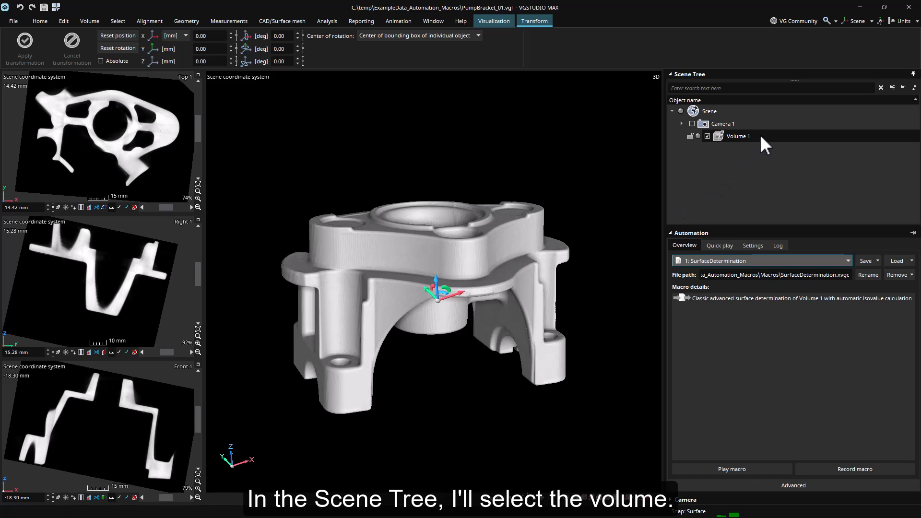
Step: Play the Workflow-NAC macro on Volume 1 of the PumpBracket_01 project
click(761, 136)
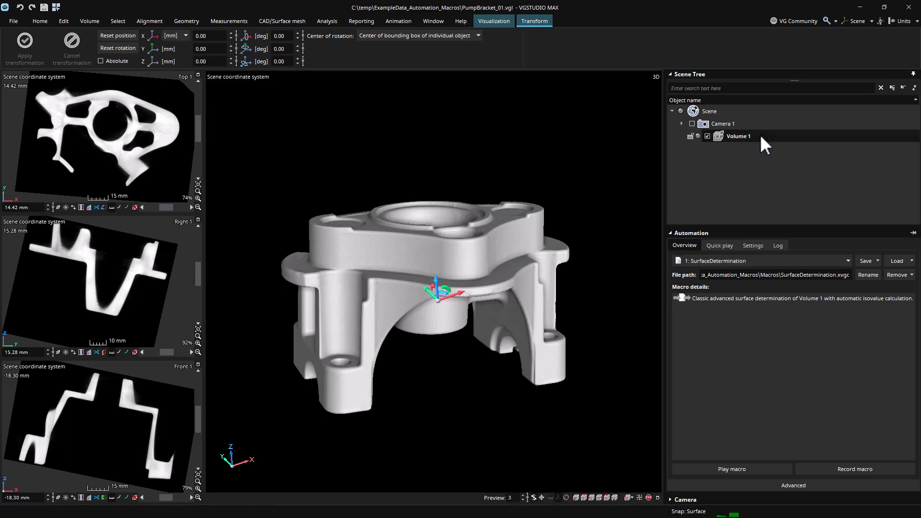
click(763, 260)
click(764, 316)
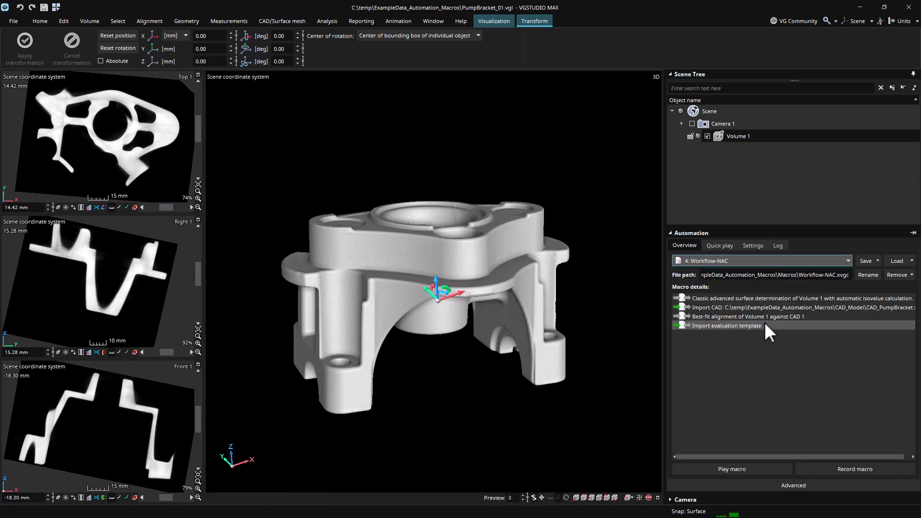
click(768, 470)
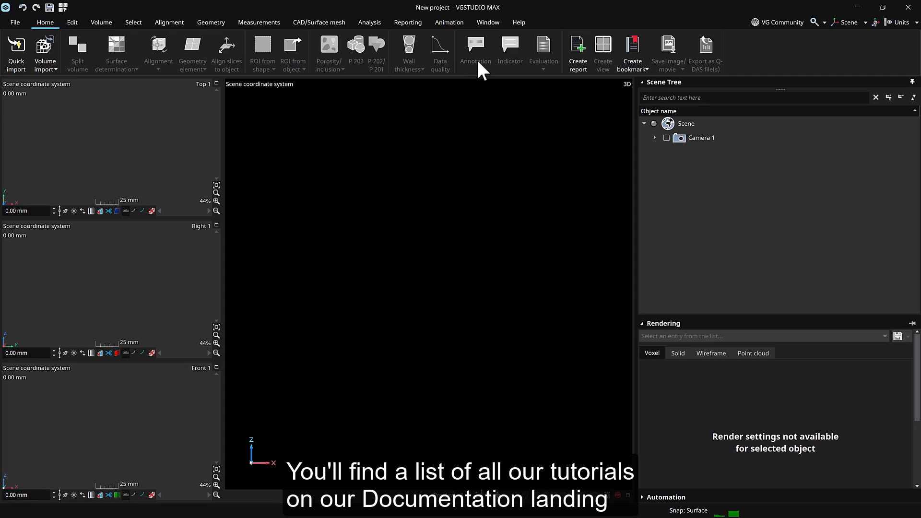
Step: Show the software's tutorials, and visit the VG software community forum on the Hexagon Nexus website in the browser
click(519, 22)
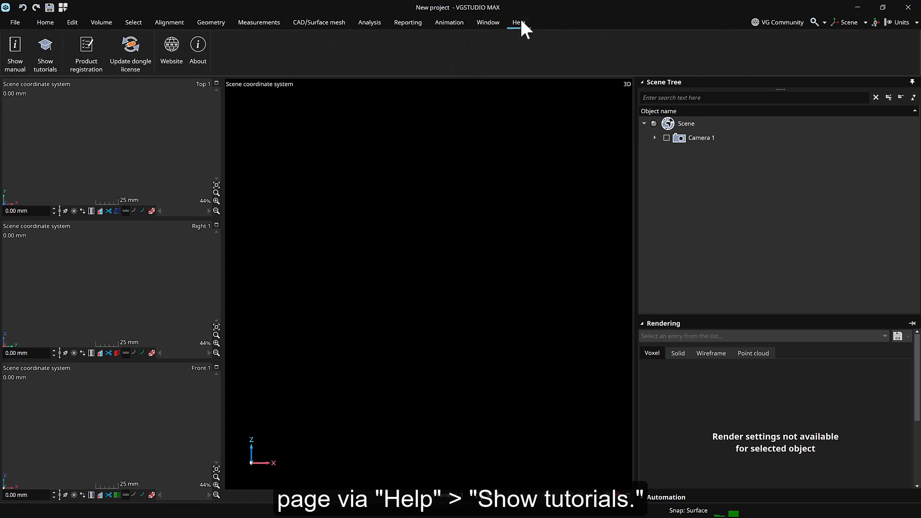
click(52, 64)
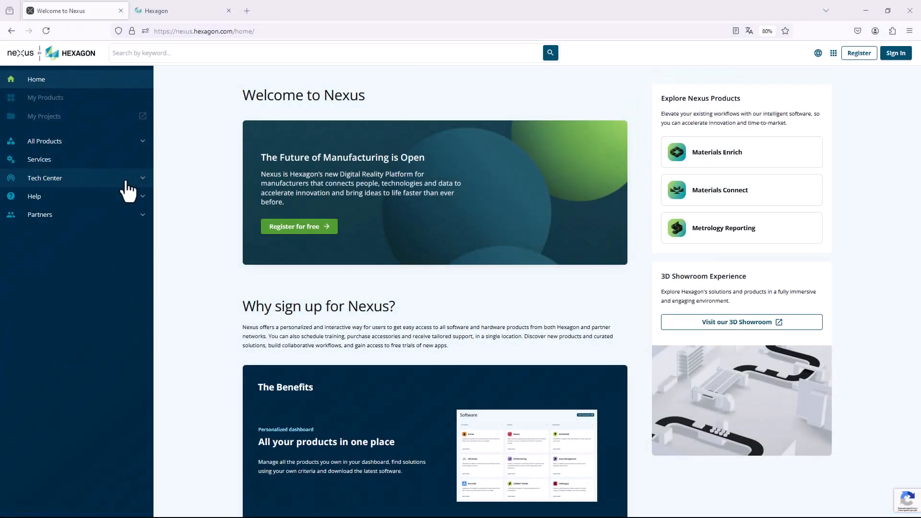
click(126, 180)
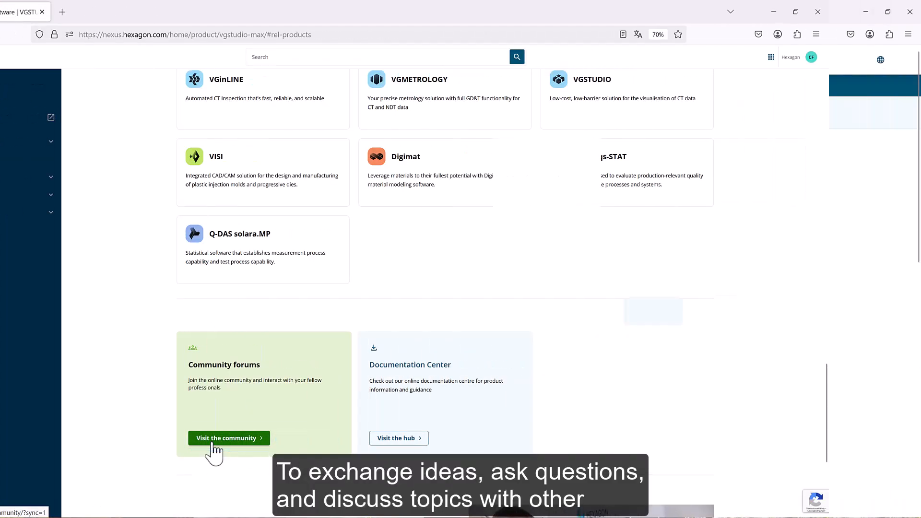
click(304, 444)
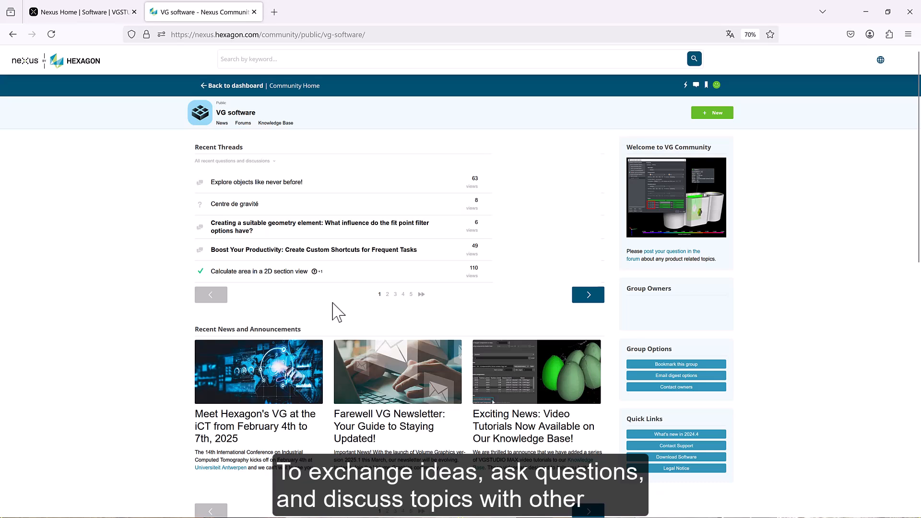